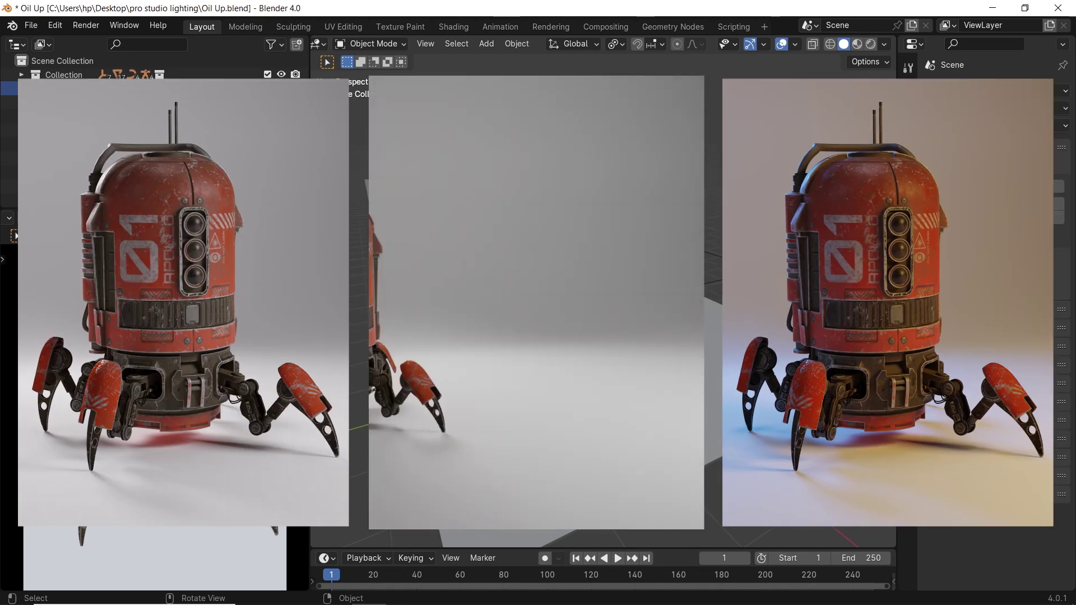
Orbit around the robot and switch the left viewport to Rendered shading.
middle_drag(836, 287, 625, 320)
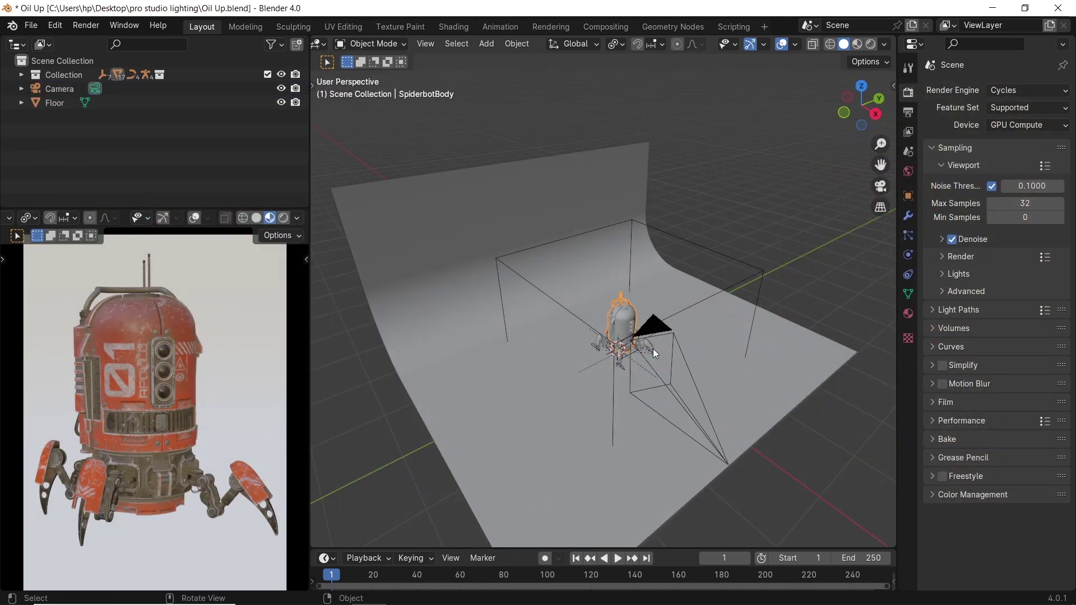
scroll(653, 348, up, 5)
middle_drag(681, 389, 549, 388)
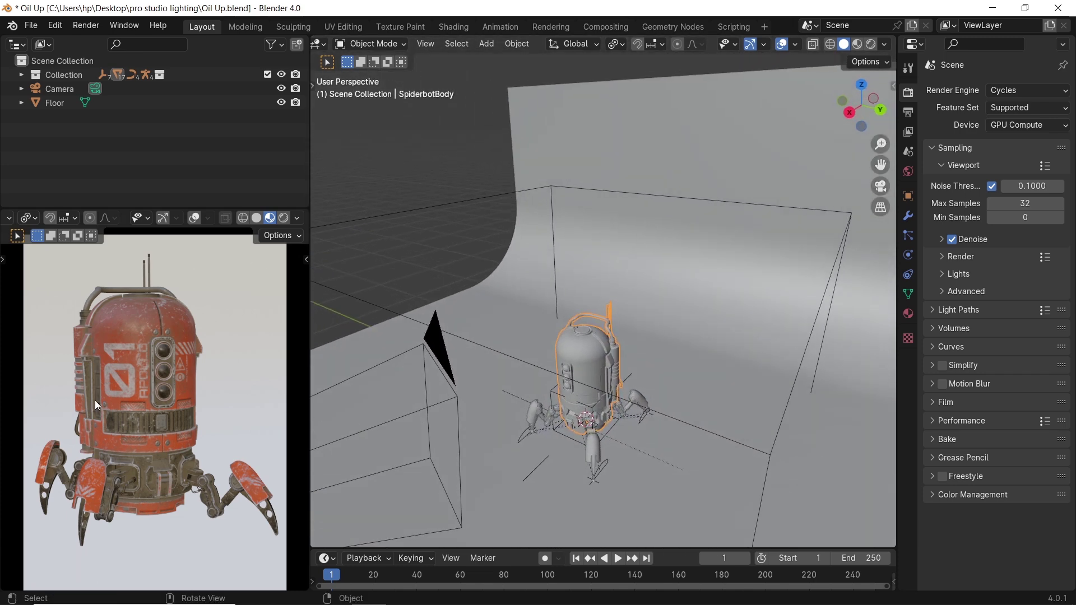
click(283, 219)
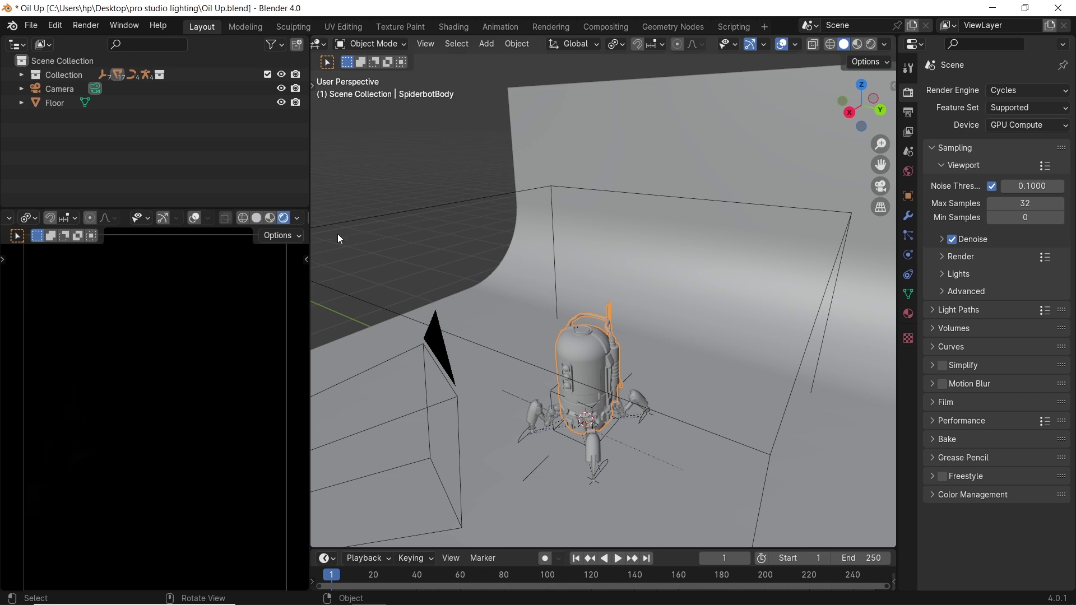
Create a new collection in the Outliner and name it Lights.
click(109, 133)
right_click(108, 134)
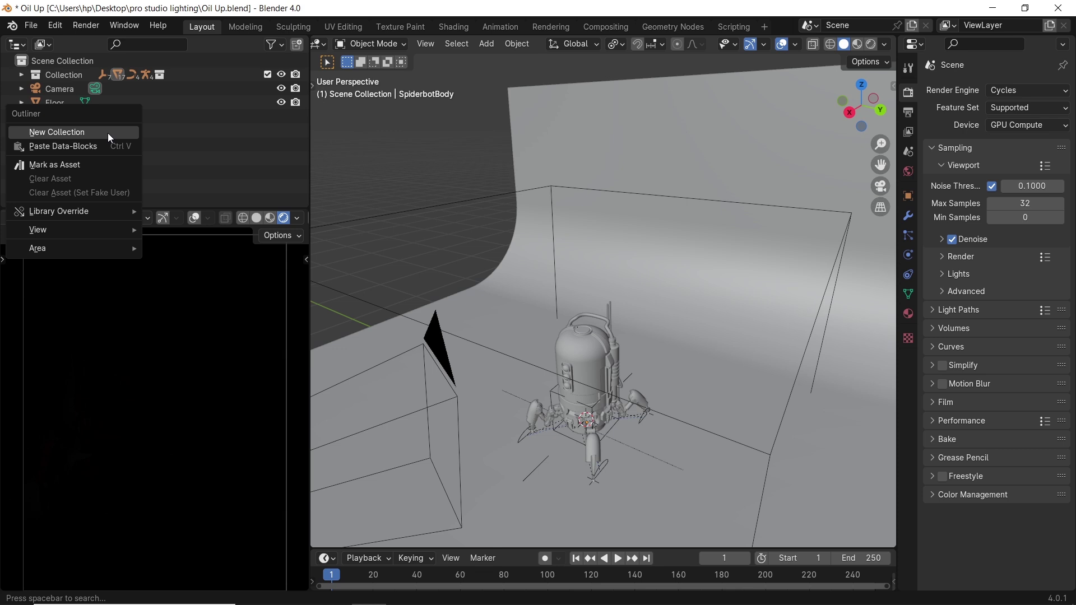
click(108, 132)
double_click(83, 90)
click(85, 90)
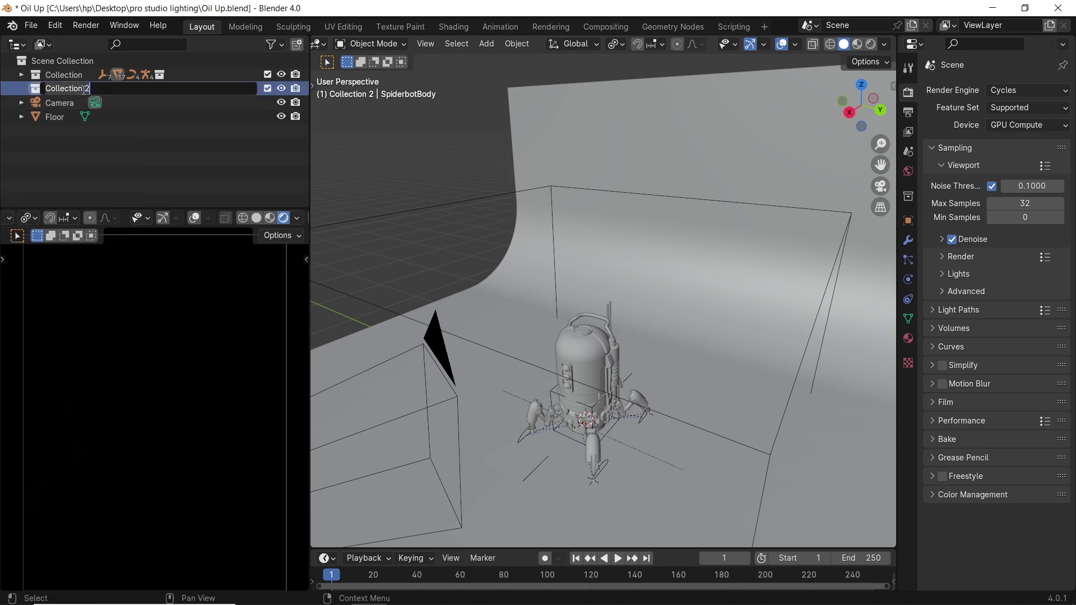
key(ctrl+a)
text(Light)
key(Return)
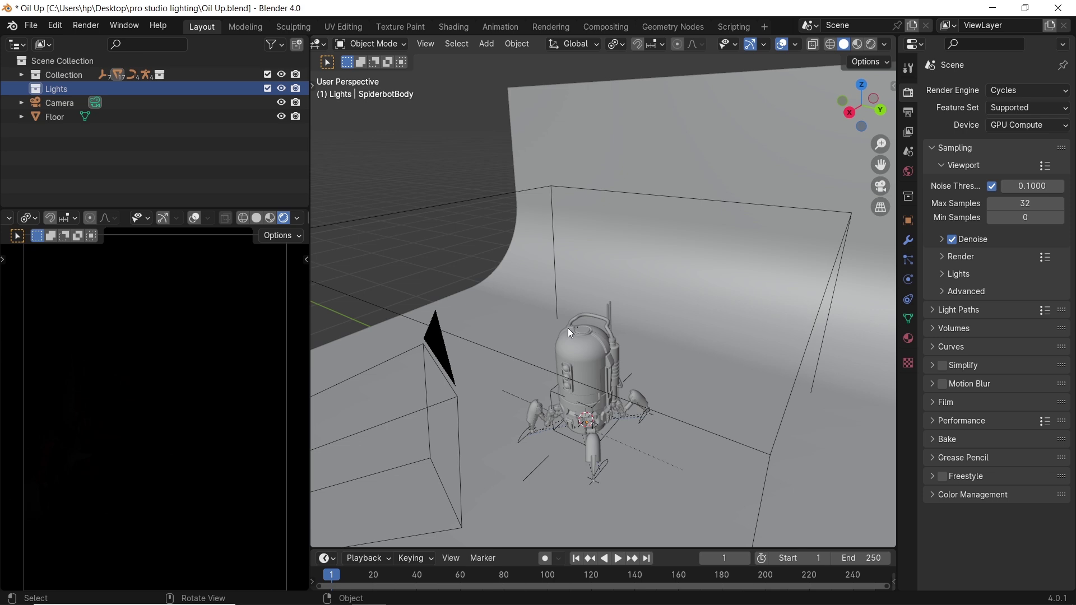
Add an area light and raise it vertically above the robot.
key(shift+a)
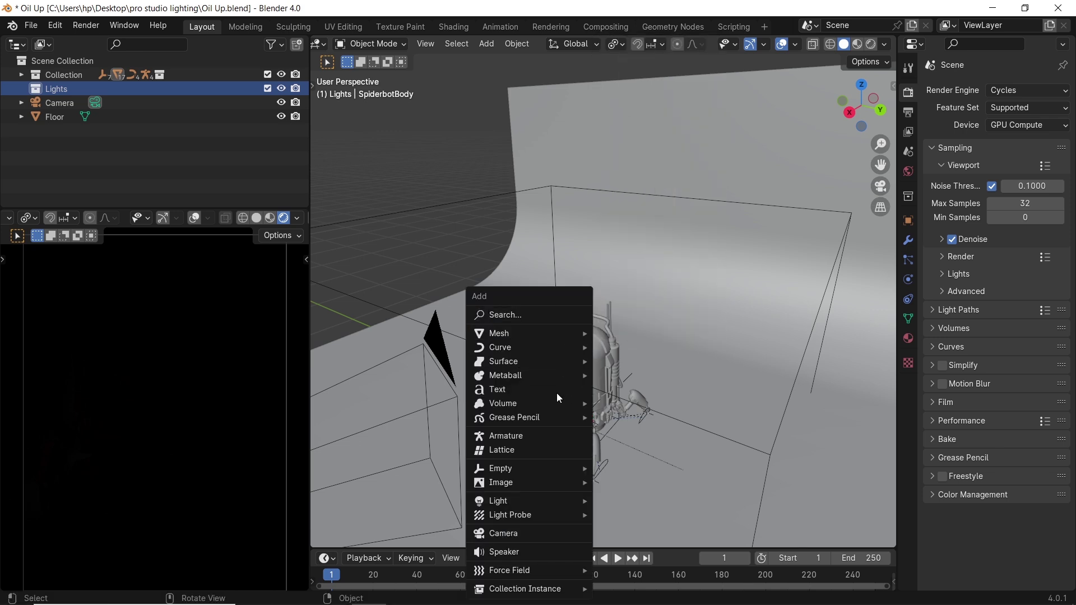
mouse_move(547, 503)
click(624, 546)
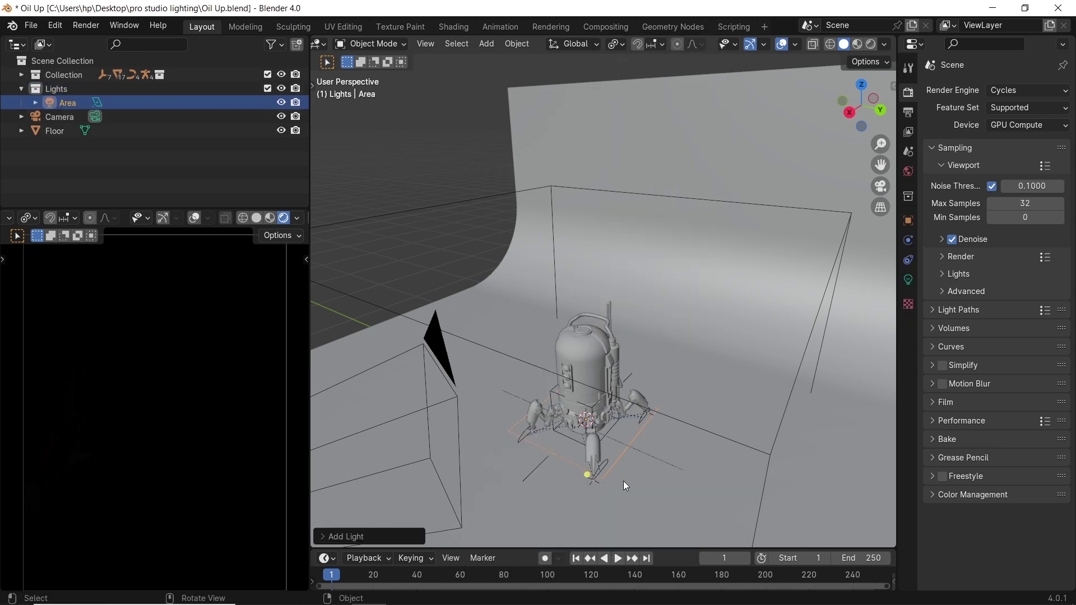
key(g)
key(z)
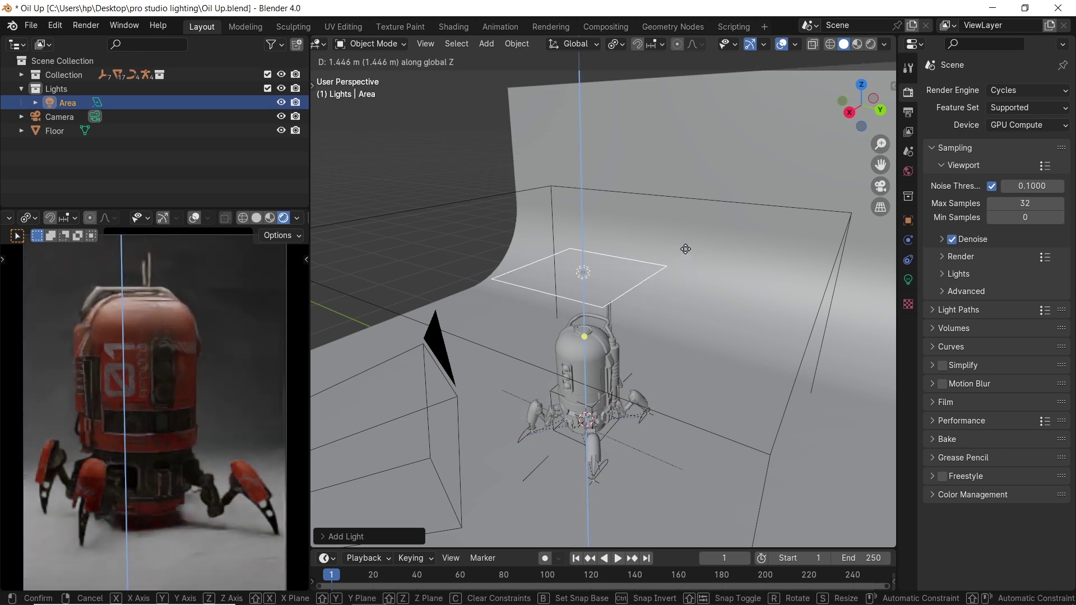
click(688, 228)
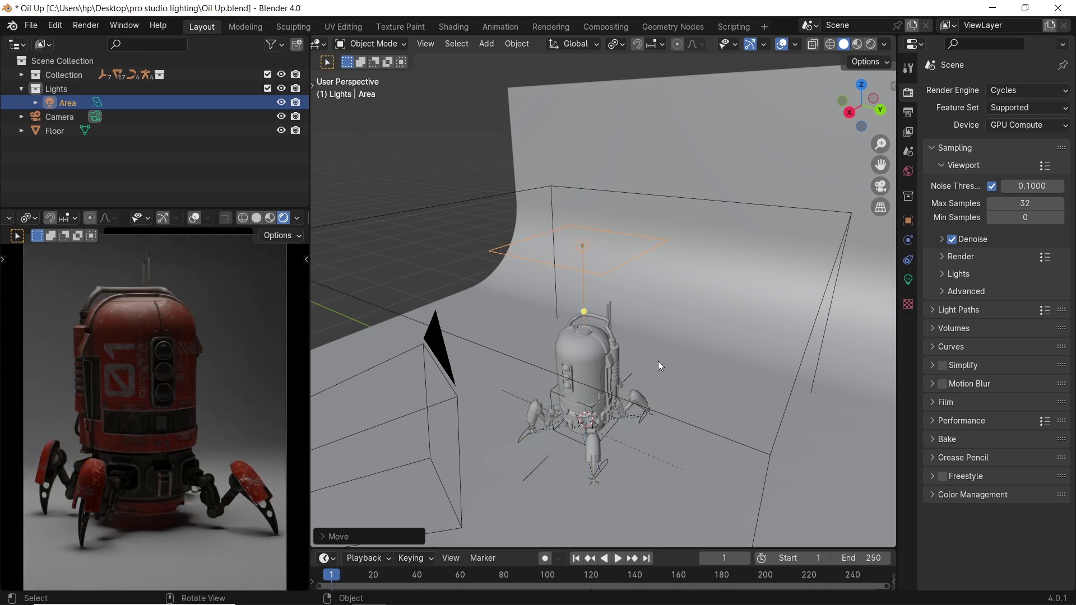
Tilt the area light 45° about Y and slide it about 2.44 m along X.
middle_drag(610, 327, 670, 341)
key(r)
key(y)
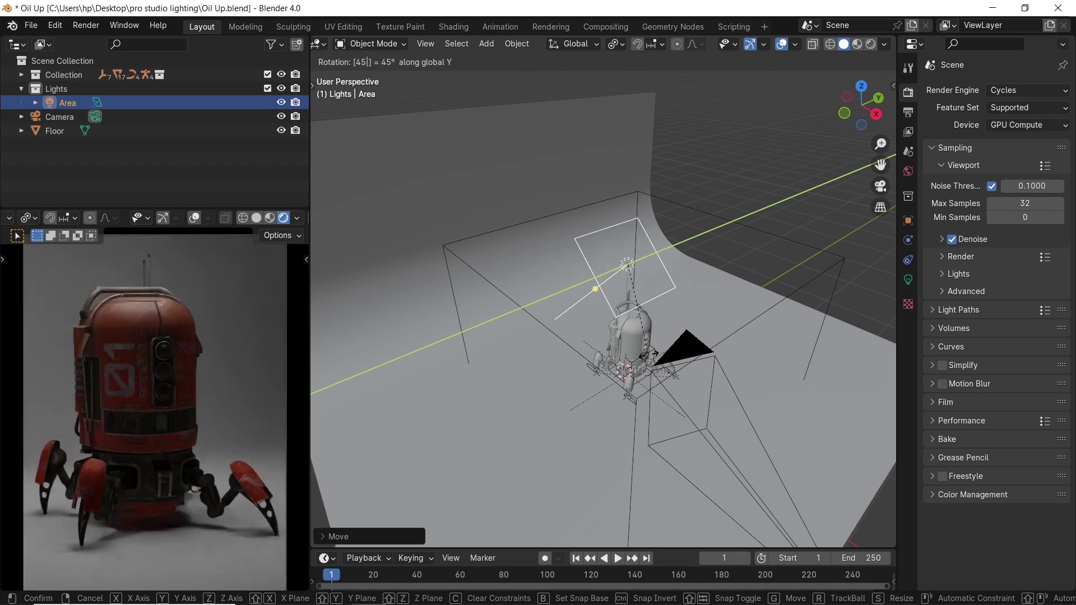
click(680, 358)
middle_drag(680, 358, 664, 351)
key(g)
key(x)
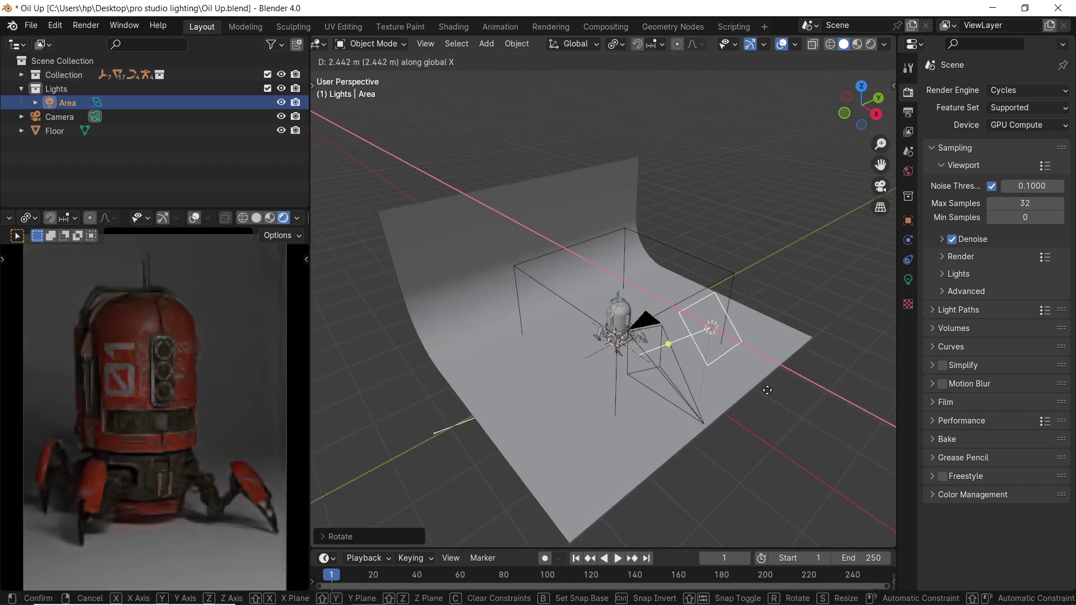
click(762, 362)
key(KP_7)
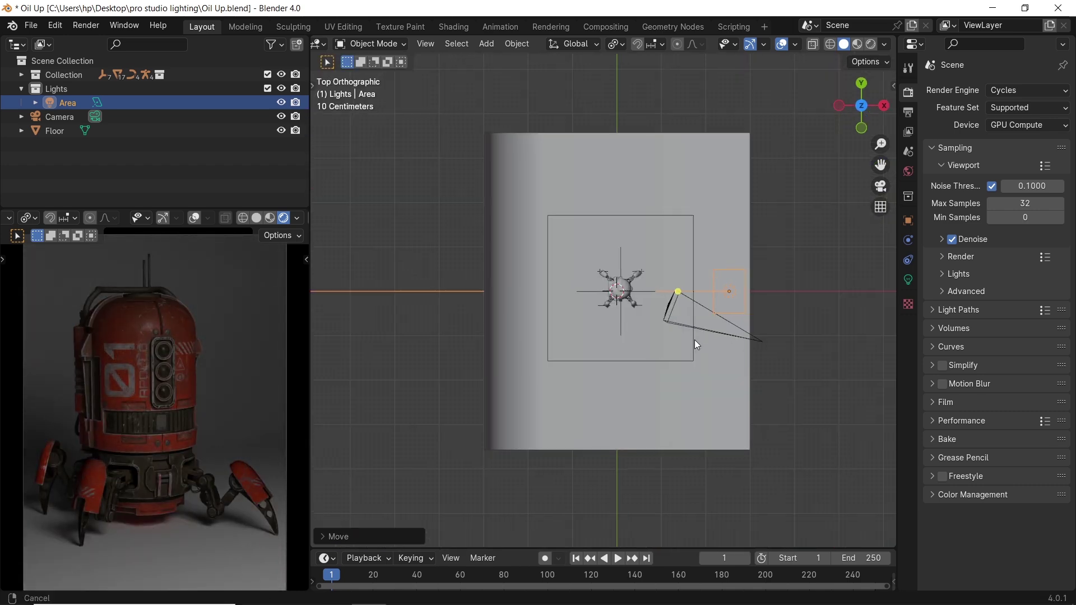
In top view, move the area light along Y and turn it 45° about Z.
scroll(695, 340, up, 2)
shift+middle_drag(695, 340, 655, 389)
scroll(668, 341, up, 2)
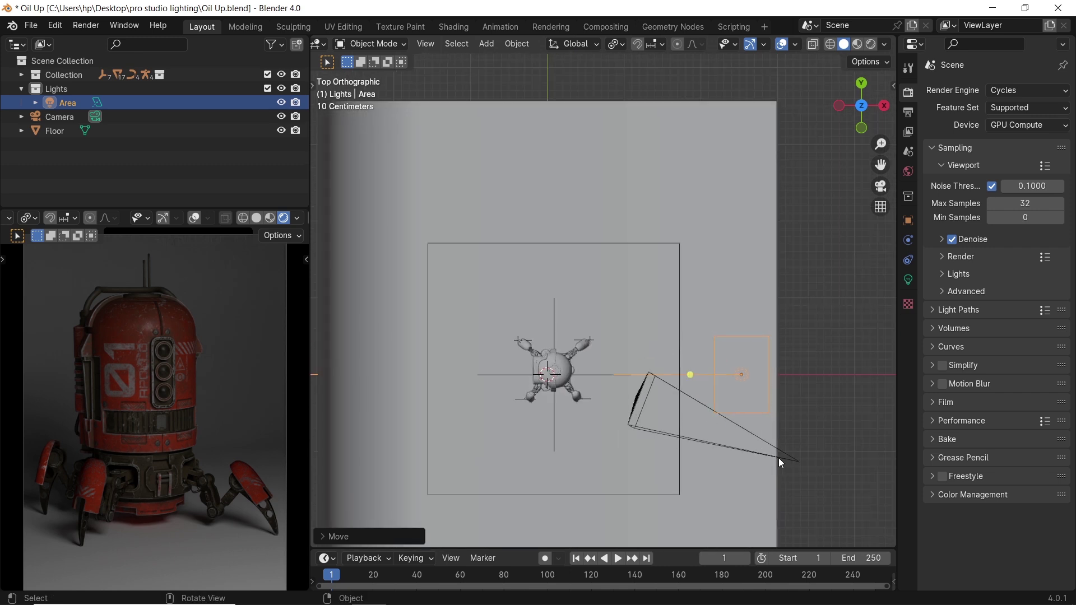
key(g)
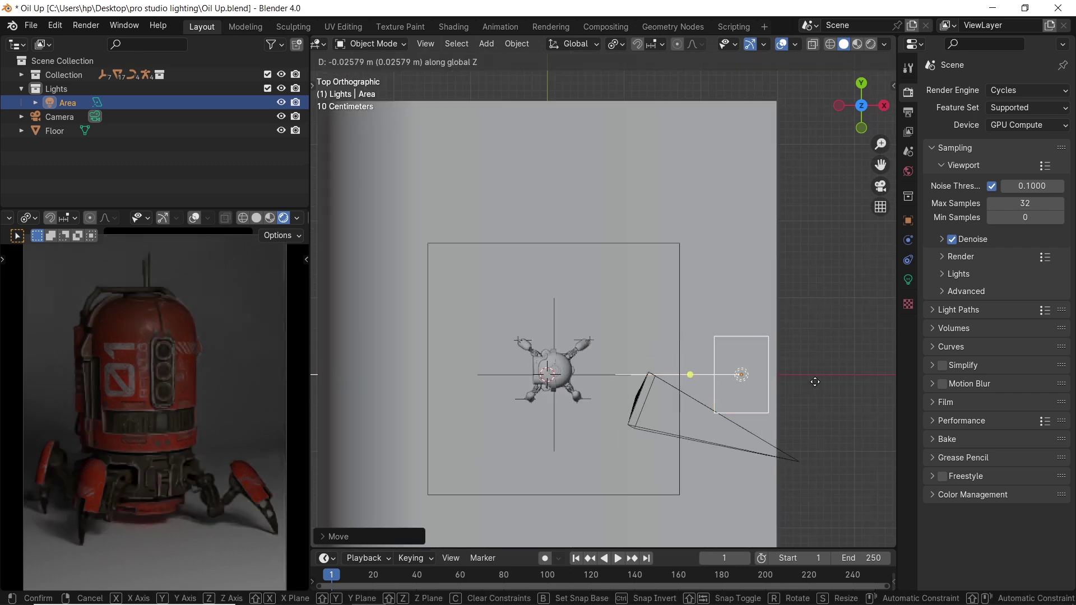
key(y)
click(819, 301)
key(r)
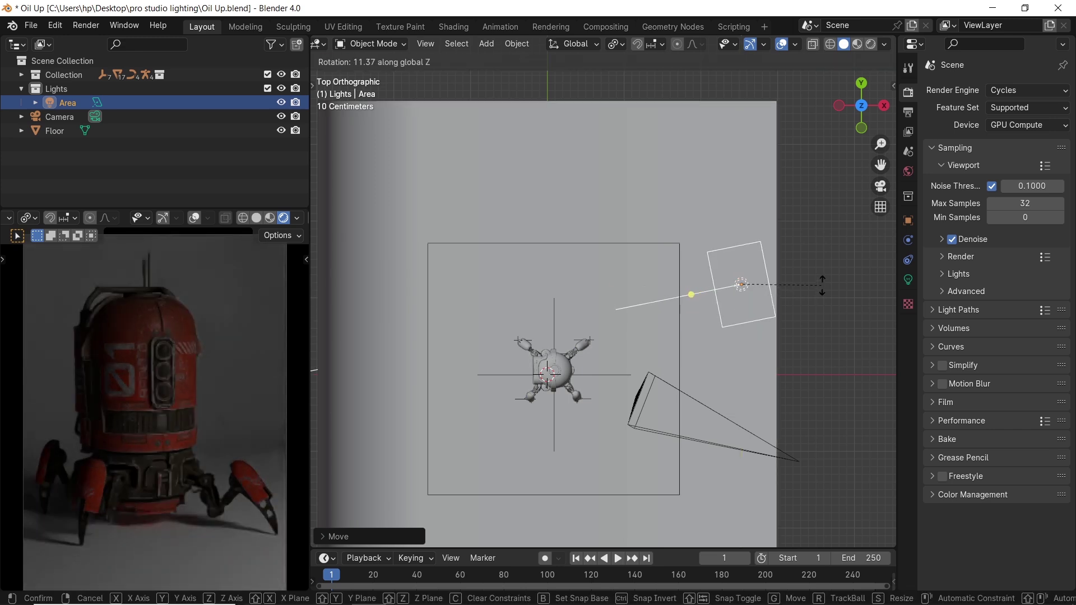
text(45)
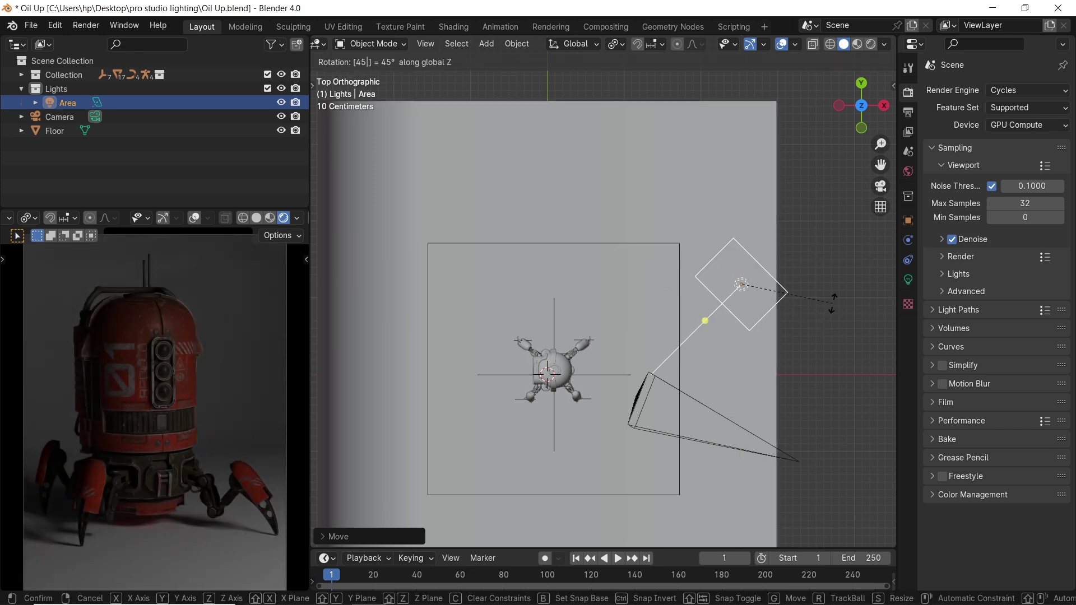
key(Return)
Shift the light diagonally in the horizontal plane, then tilt it to aim at the robot.
key(g)
key(shift+z)
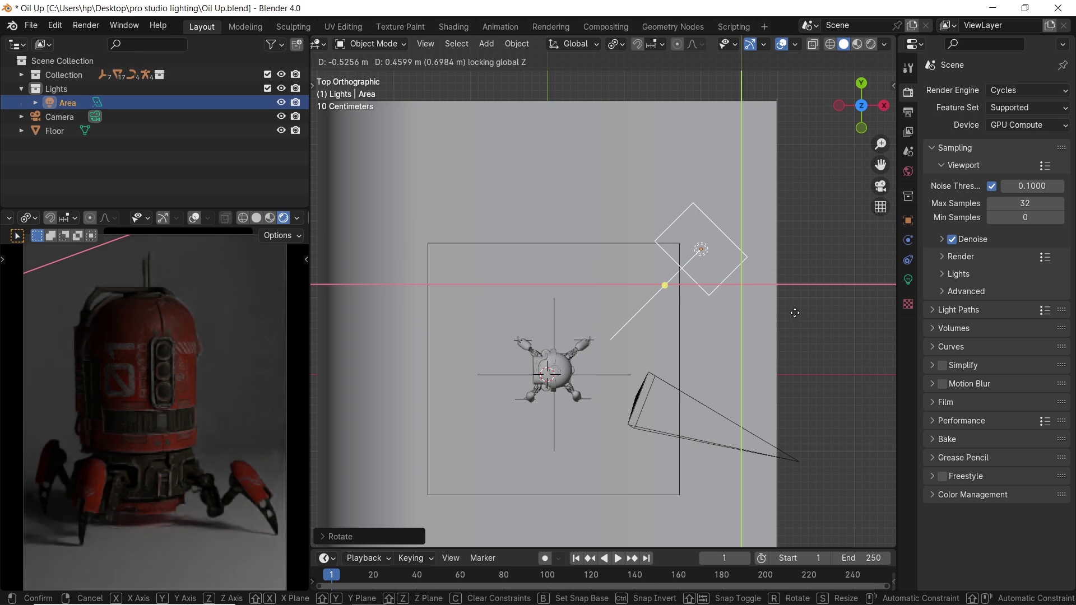
click(780, 308)
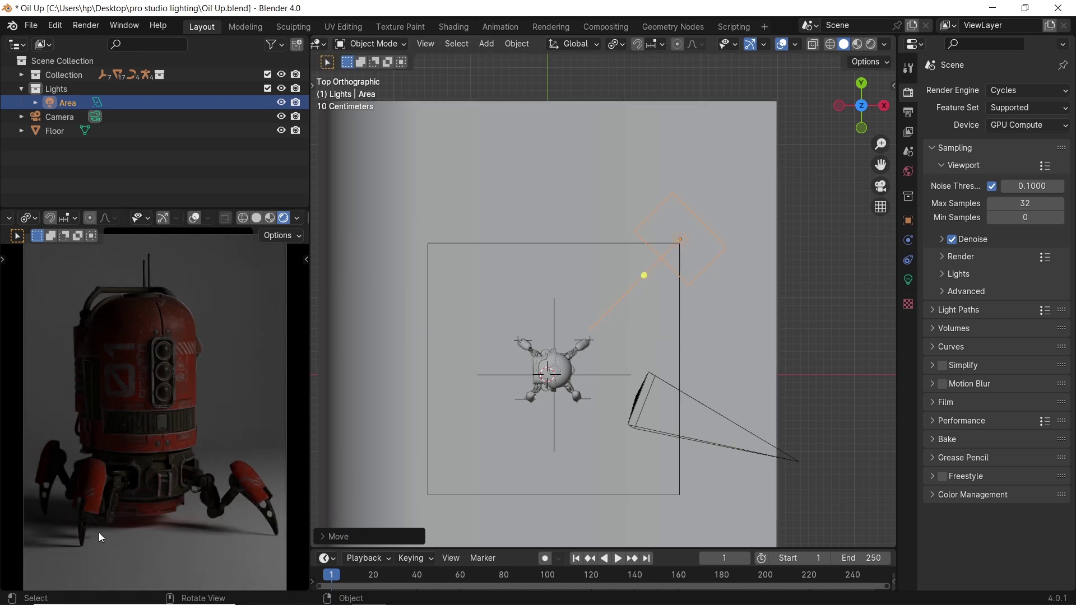
middle_drag(550, 453, 535, 369)
key(r)
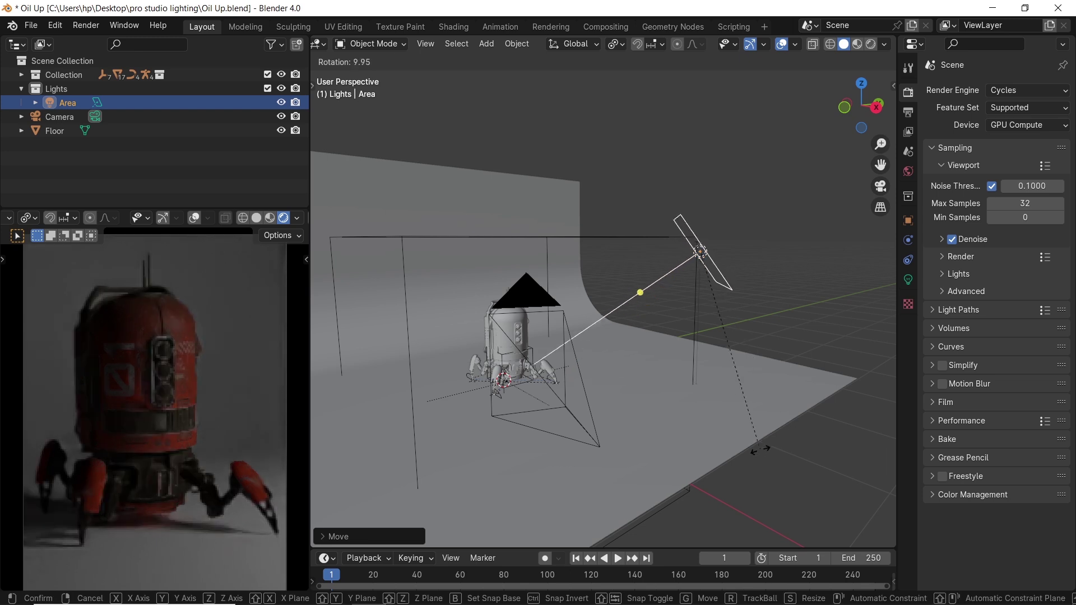
click(741, 450)
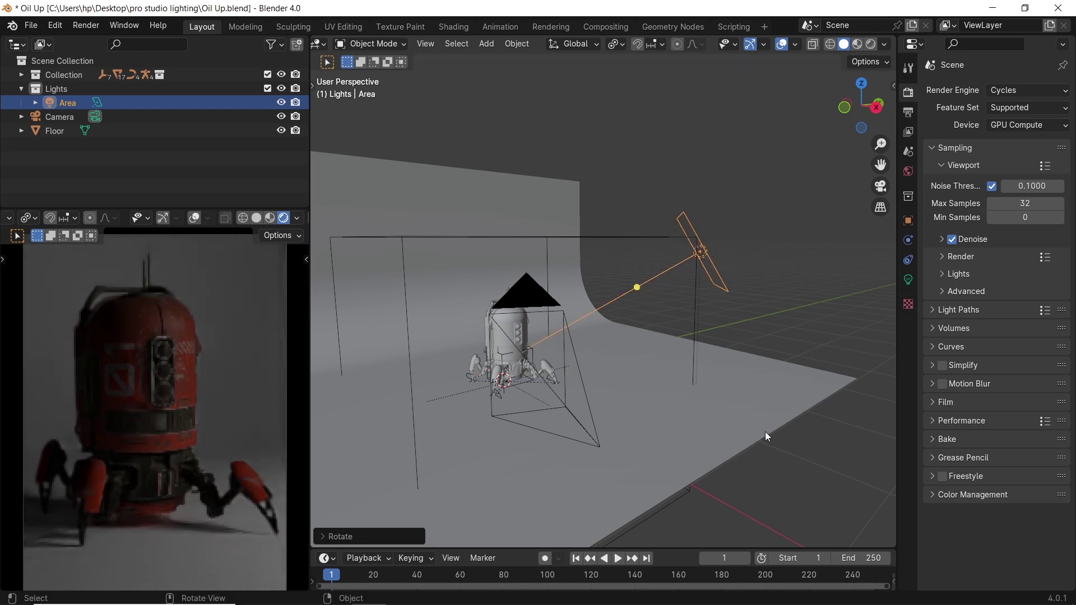
Enter 45 W as the area light's Power, then lower it to 40 W.
click(908, 280)
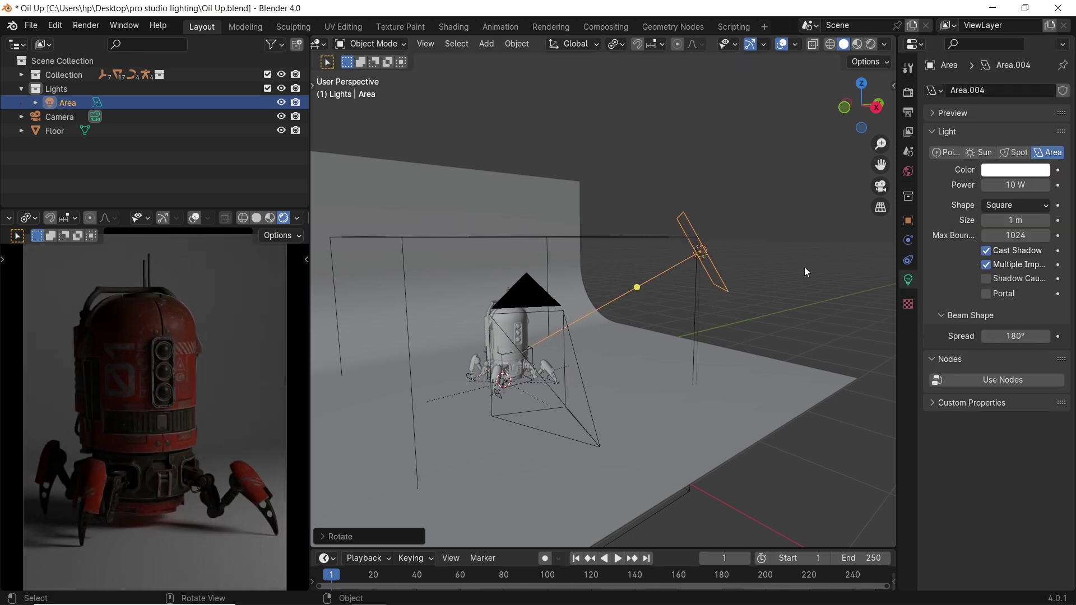
click(1020, 187)
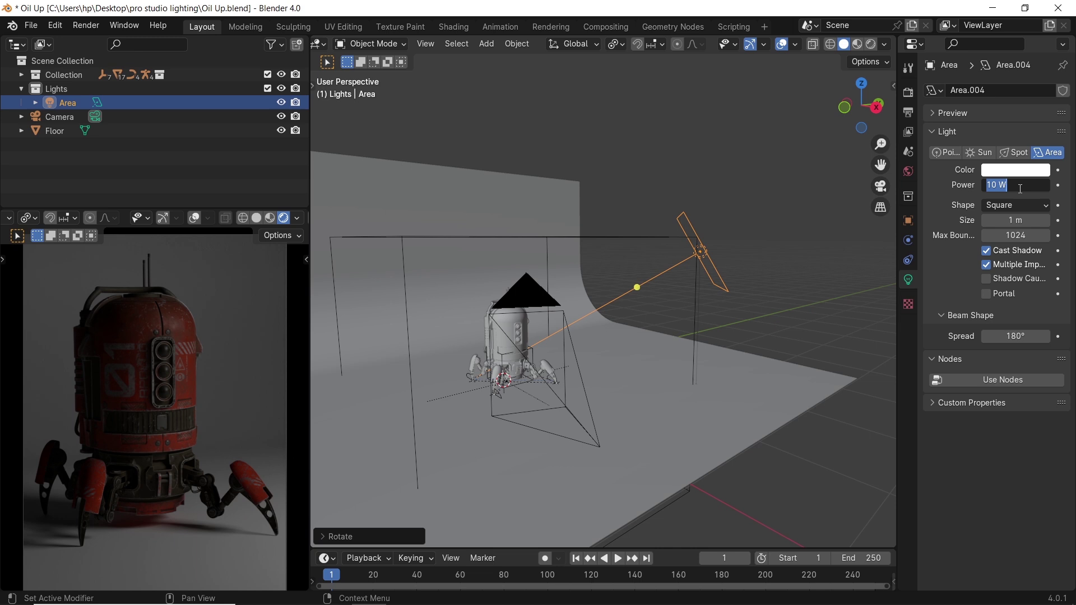
text(45)
key(Return)
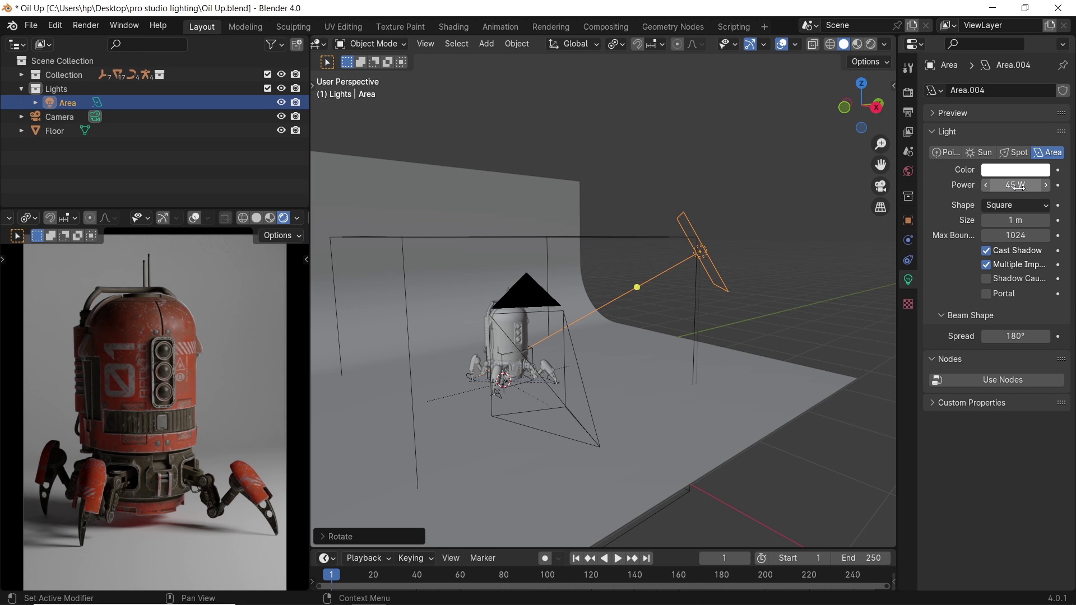
double_click(1019, 187)
text(40)
key(Return)
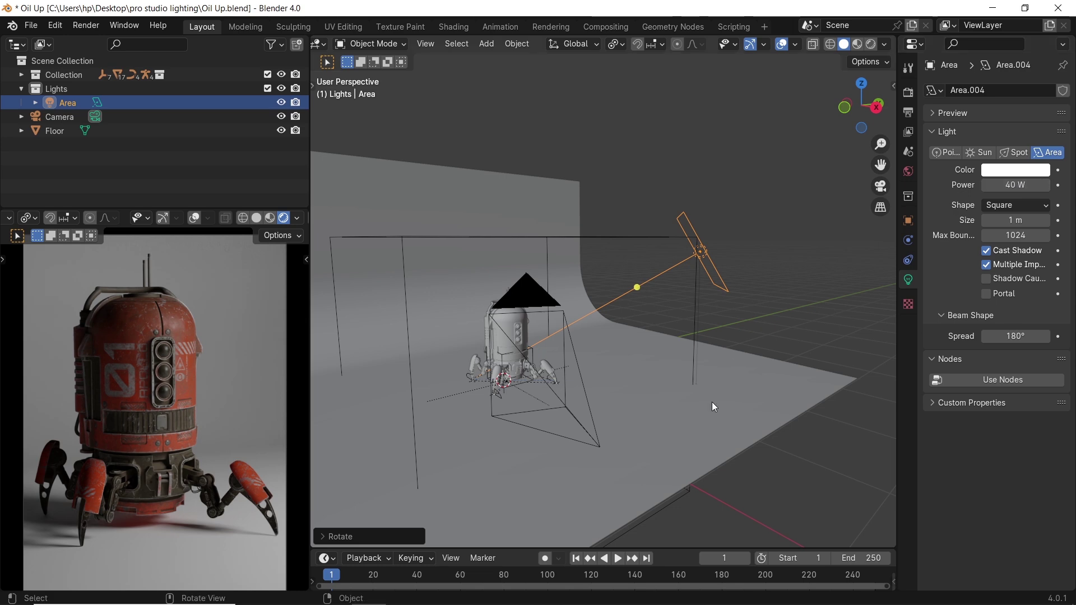
alt+middle_drag(691, 369, 701, 405)
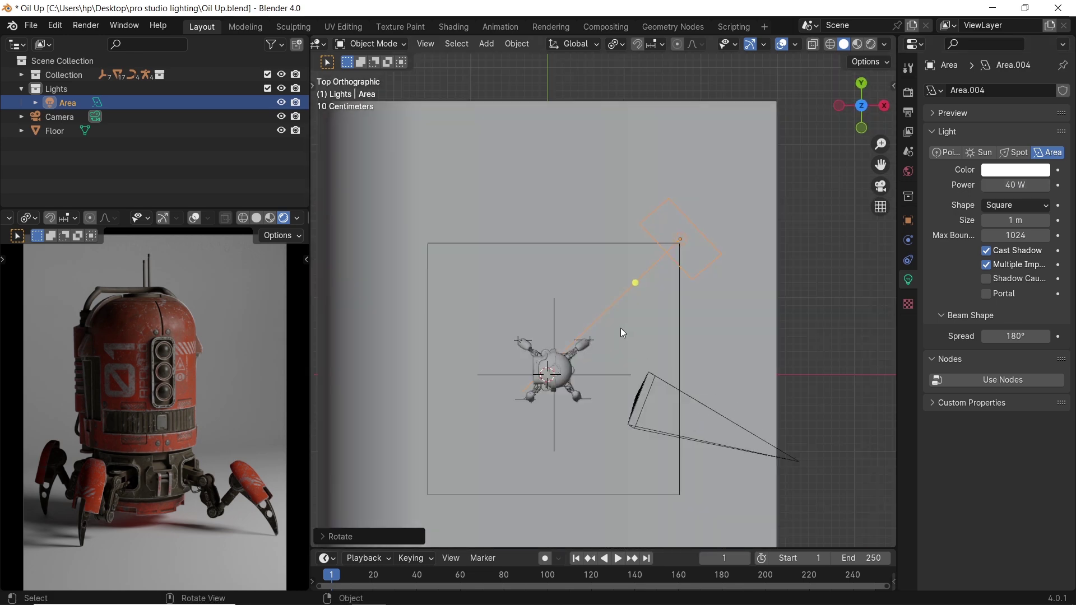
Sketch annotation lines showing the 30°–60° angle between camera, light and robot.
key(t)
click(330, 240)
click(802, 455)
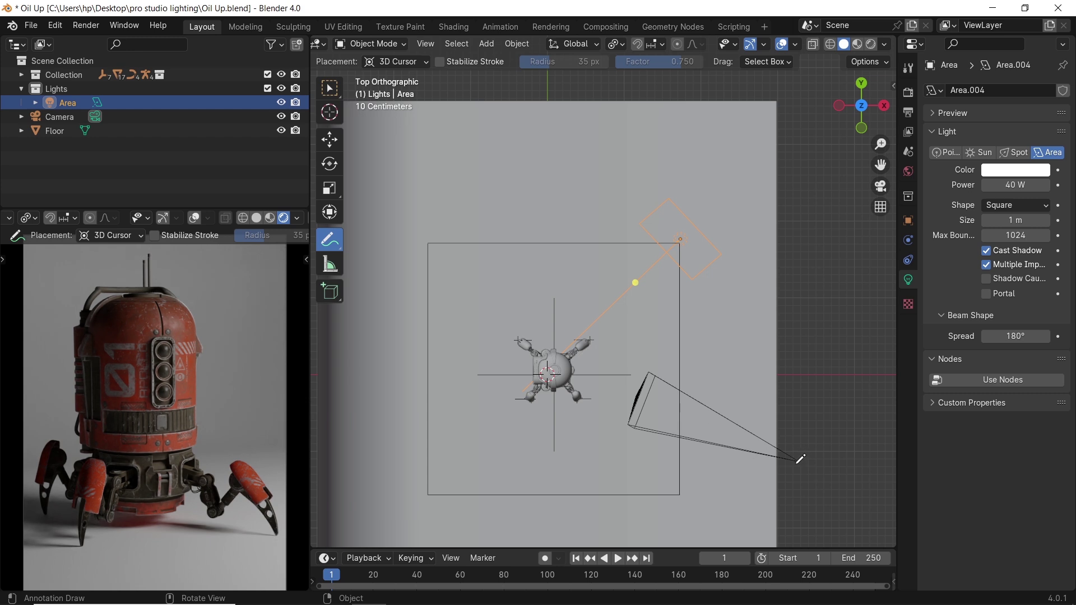
drag(801, 459, 569, 364)
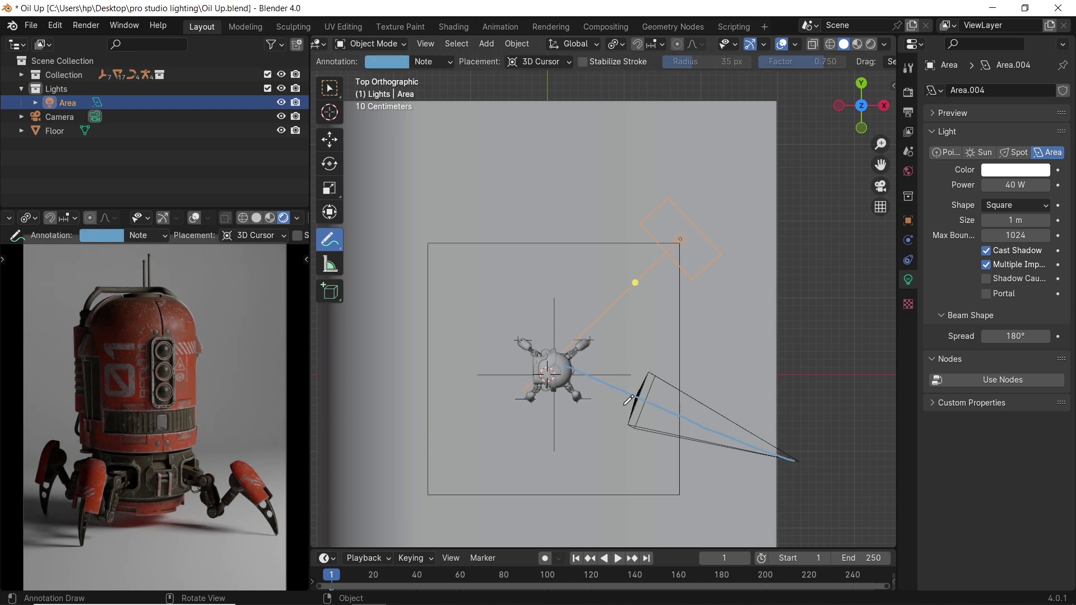
drag(719, 196, 563, 357)
drag(661, 269, 720, 412)
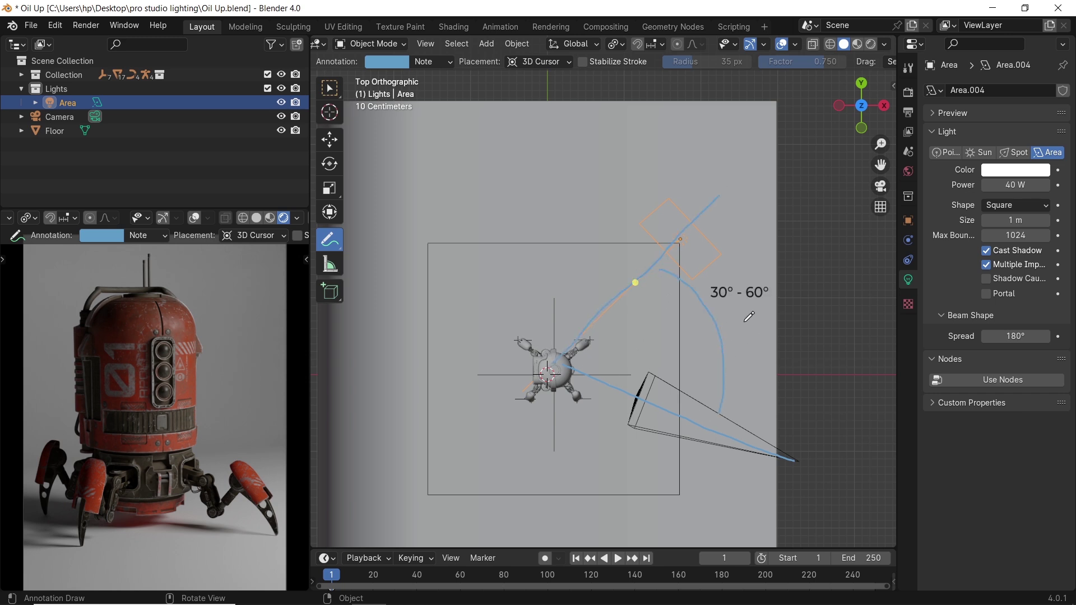
Rename the Area light to 'Main light - Key light'.
double_click(79, 103)
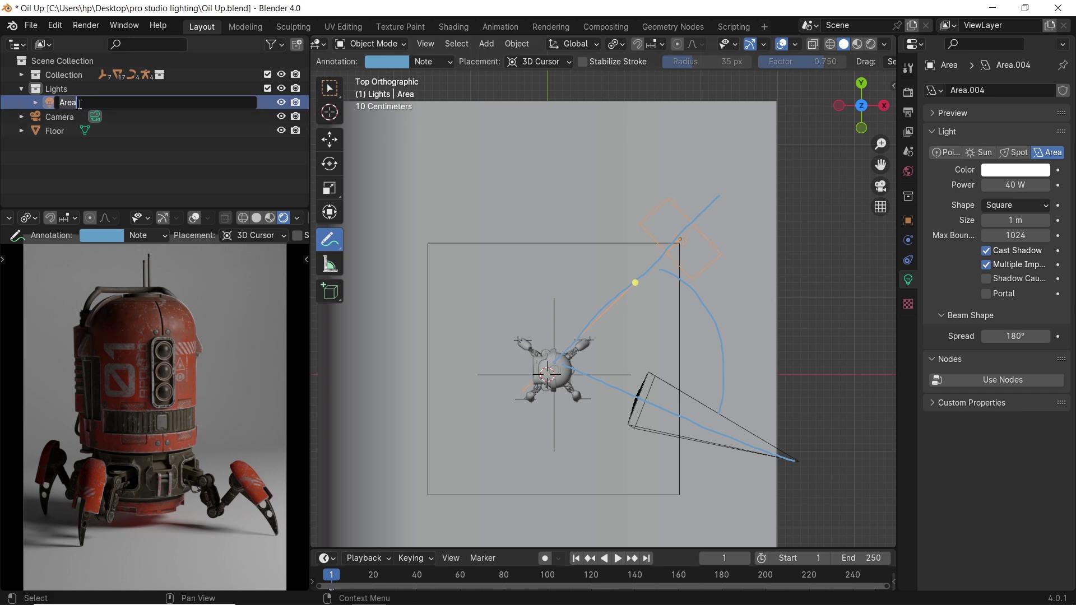
text(Main light - Key light)
key(Return)
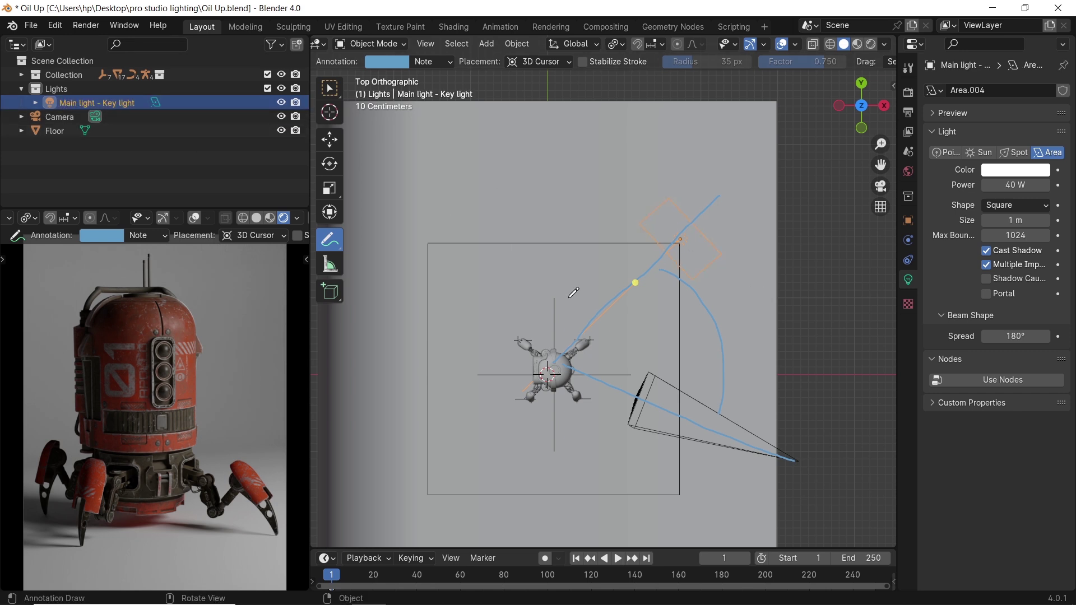
Delete the annotation layer holding the sketched guides.
click(330, 88)
key(n)
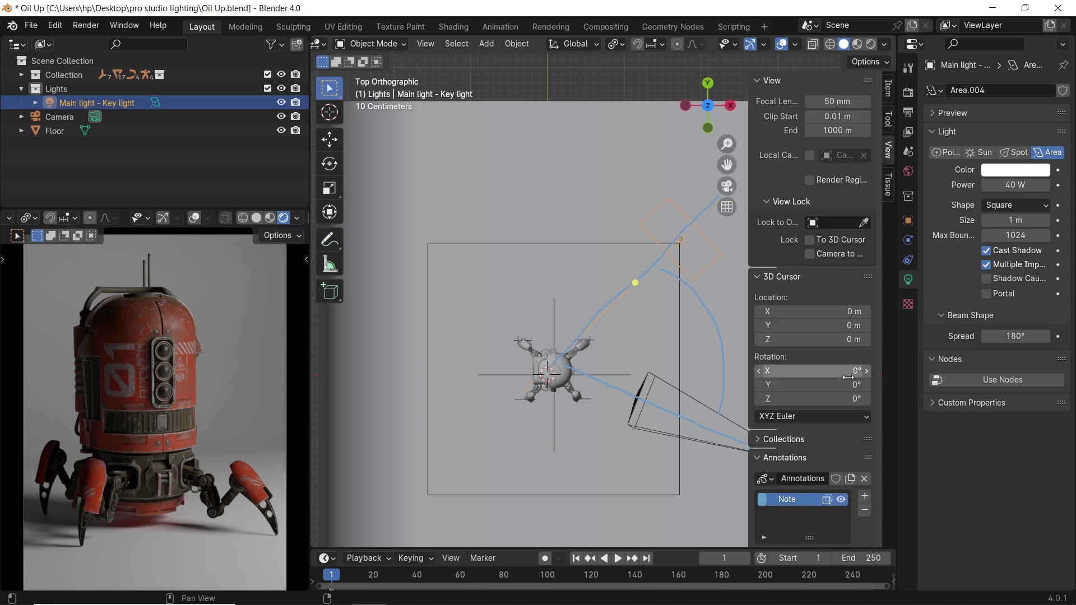
click(867, 516)
key(n)
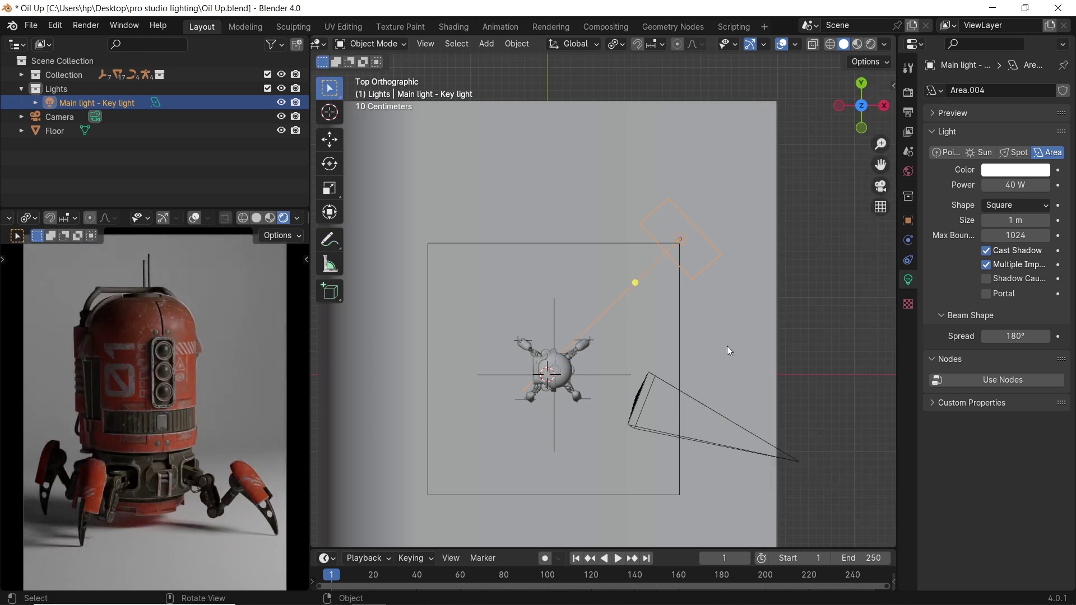
Change the transform pivot point setting in the viewport header.
shift+middle_drag(687, 349, 696, 296)
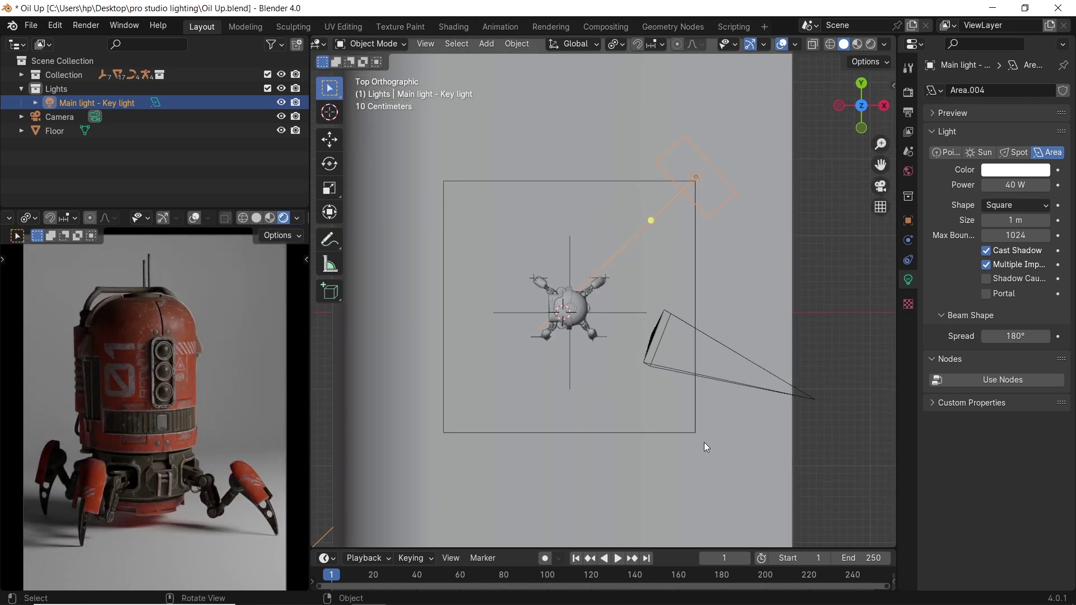
click(621, 44)
click(645, 90)
Duplicate the key light and rotate the copy to the robot's other side.
key(shift+d)
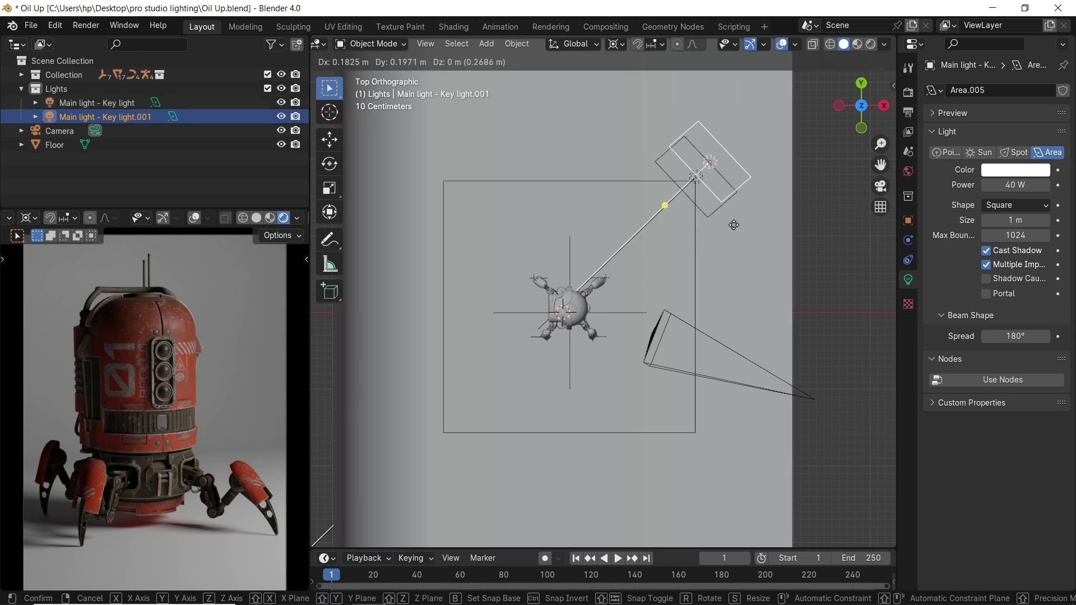
key(Escape)
key(r)
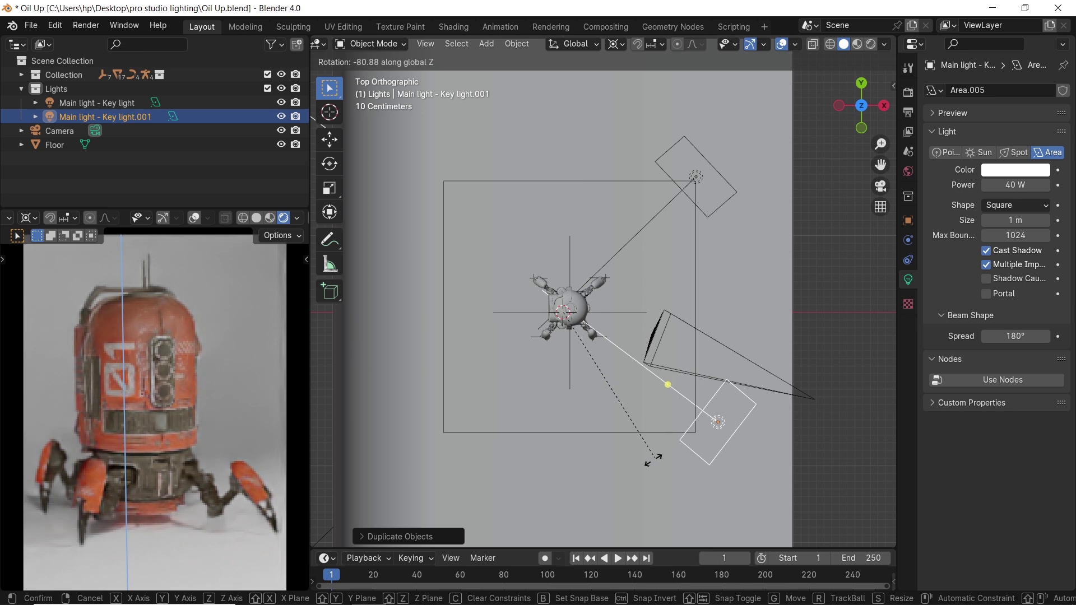
click(538, 496)
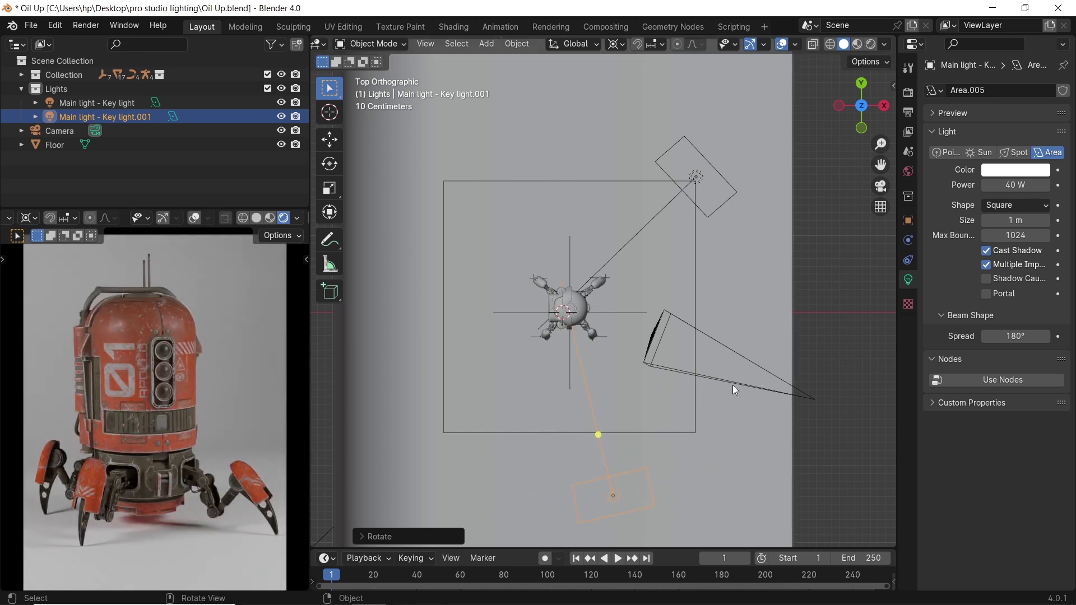
Set the copy to 5 W power and 2 m size, checking it with the key light hidden.
double_click(1019, 186)
text(5)
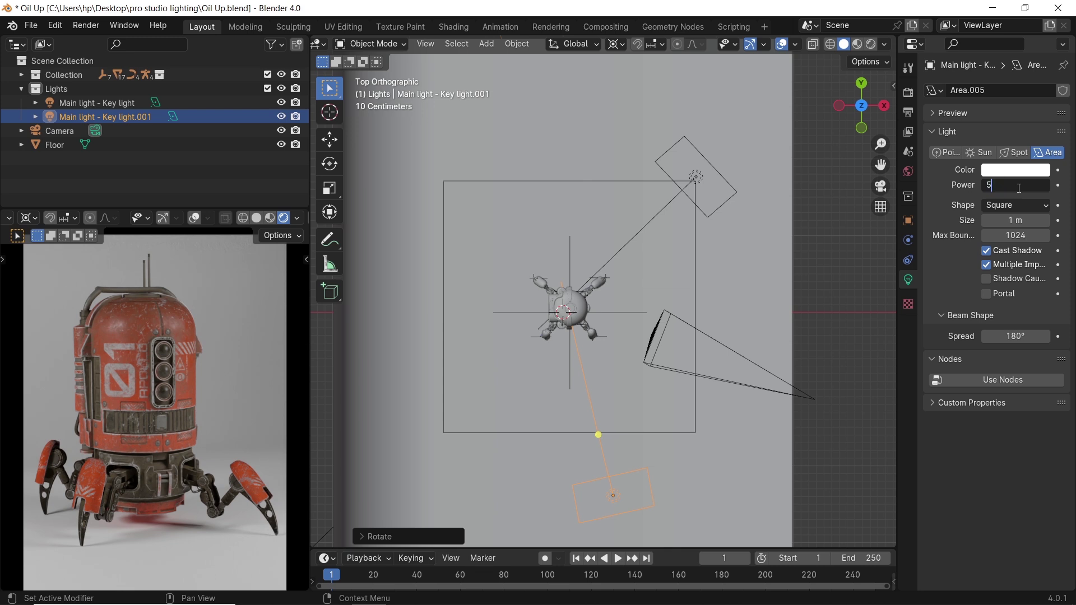
key(Return)
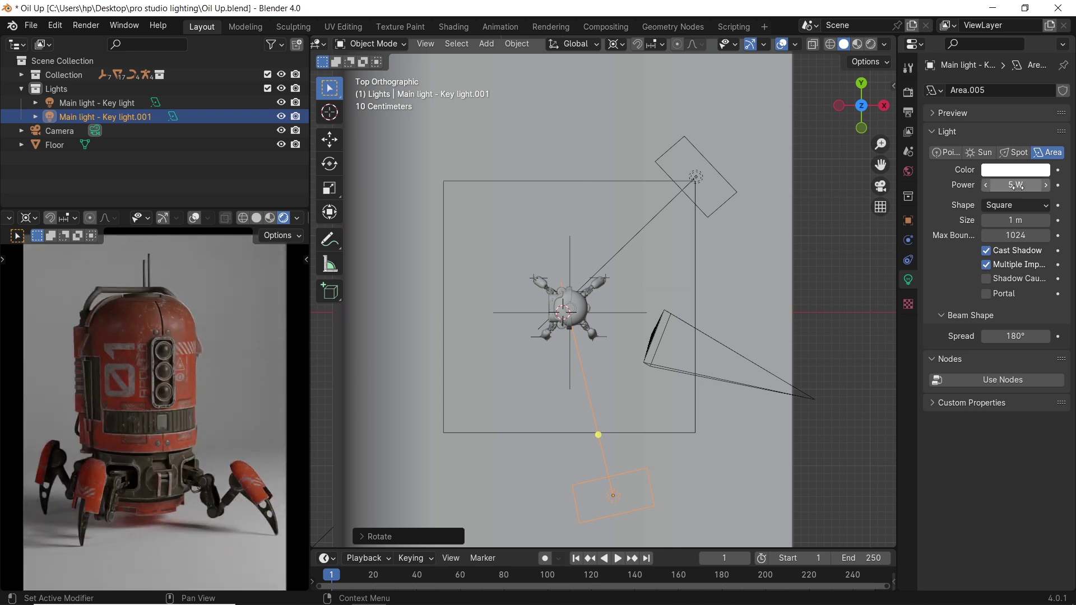
click(281, 103)
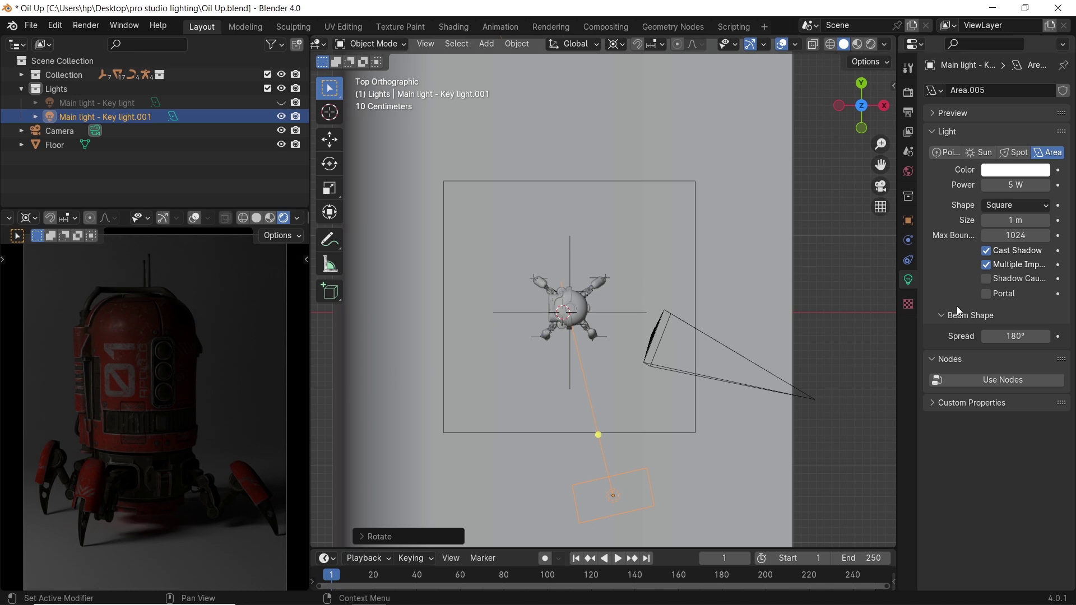
click(1020, 219)
text(2)
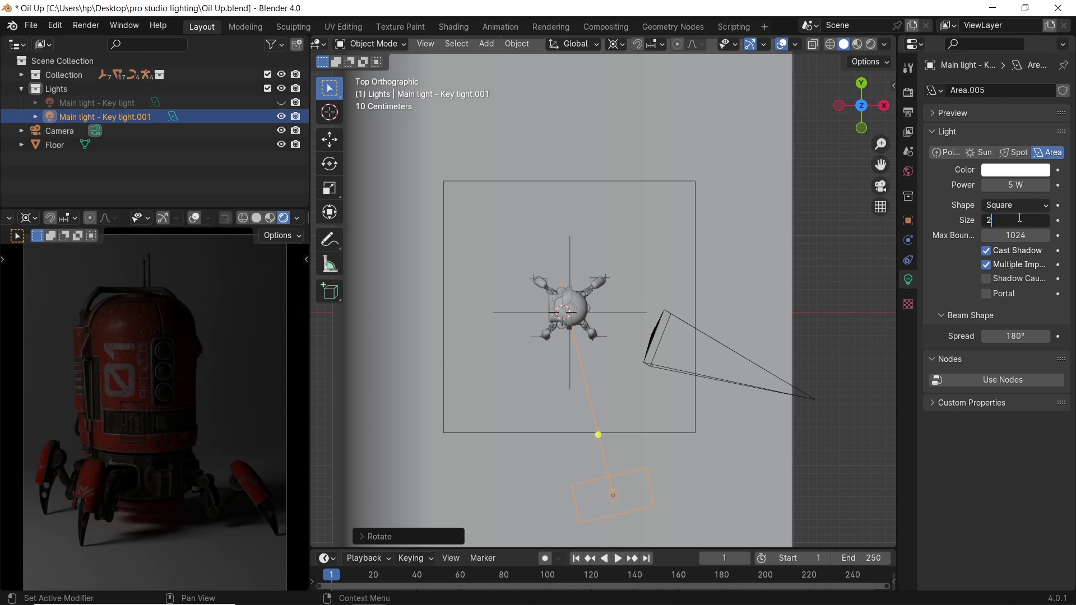
key(Return)
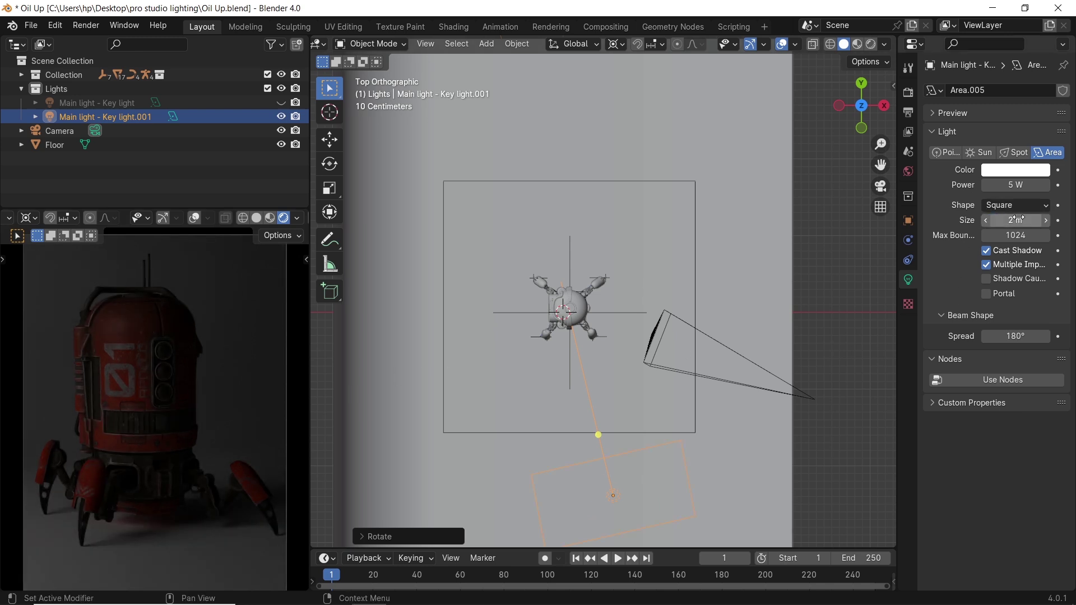
click(281, 103)
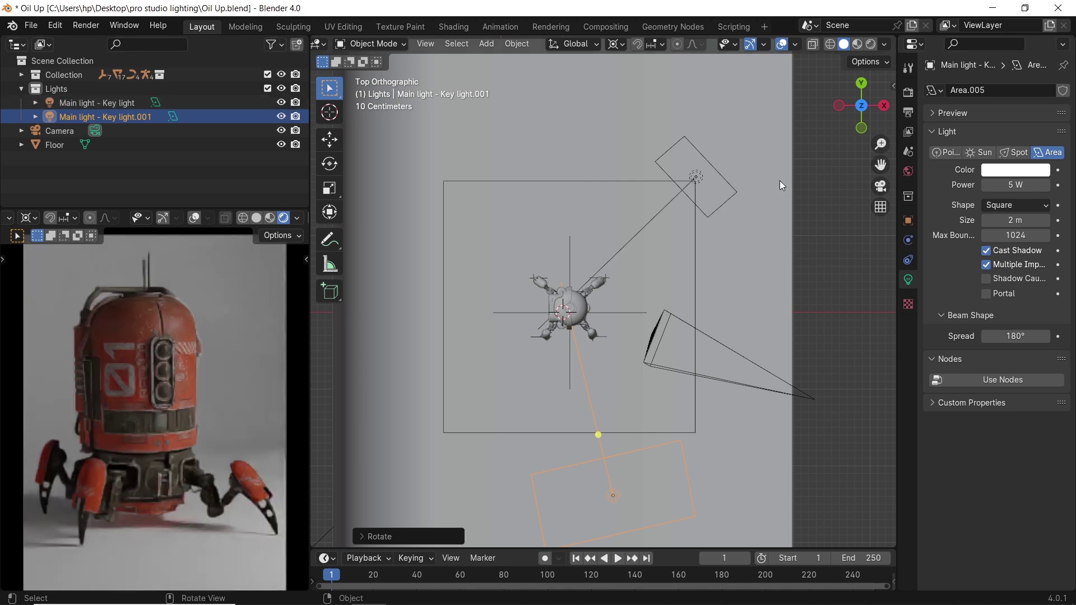
Rename the copied light to 'Fill light'.
double_click(140, 116)
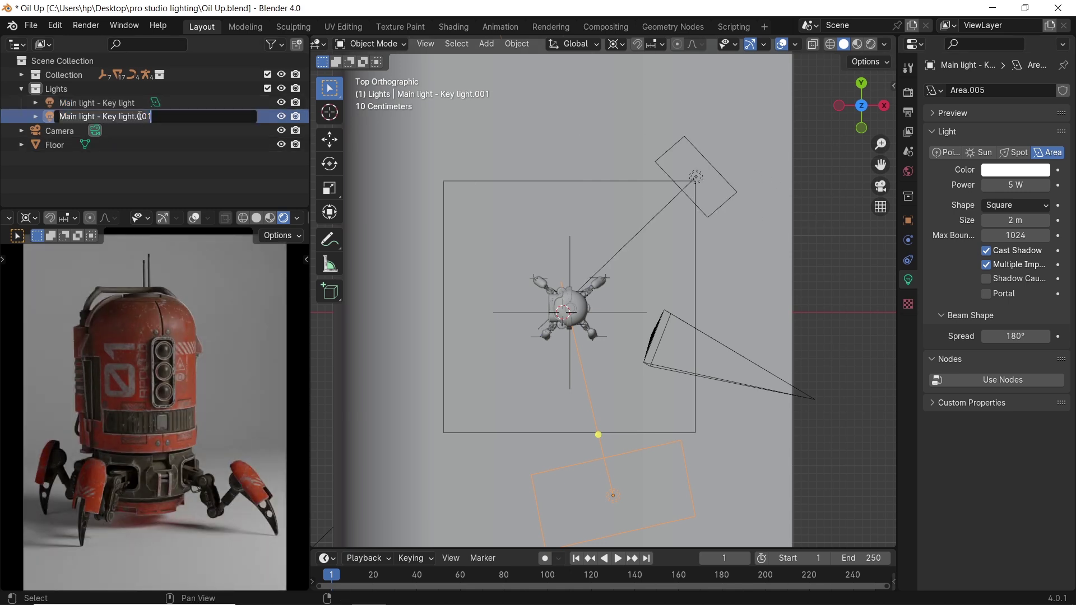
text(Fill light)
key(Return)
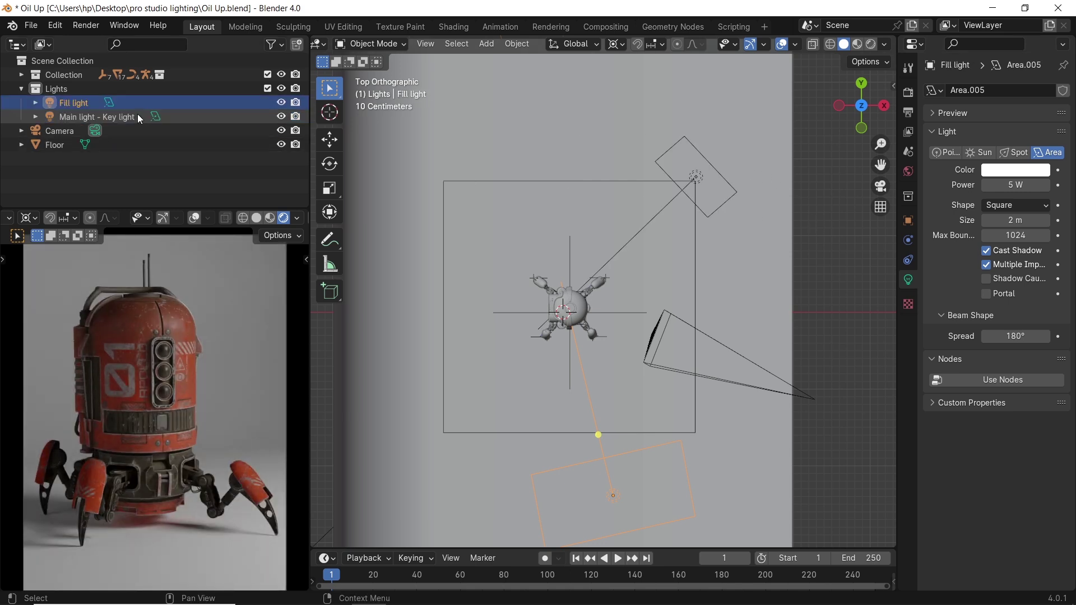
click(697, 179)
Duplicate the key light, rotate it about Z behind the robot, and raise it.
key(shift+d)
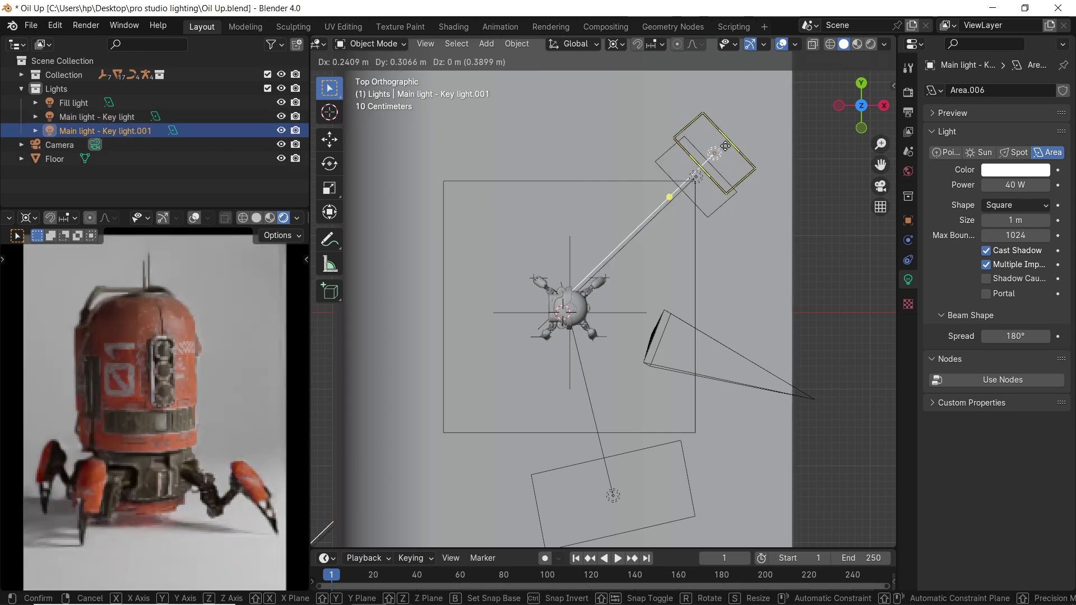
right_click(723, 148)
key(r)
key(z)
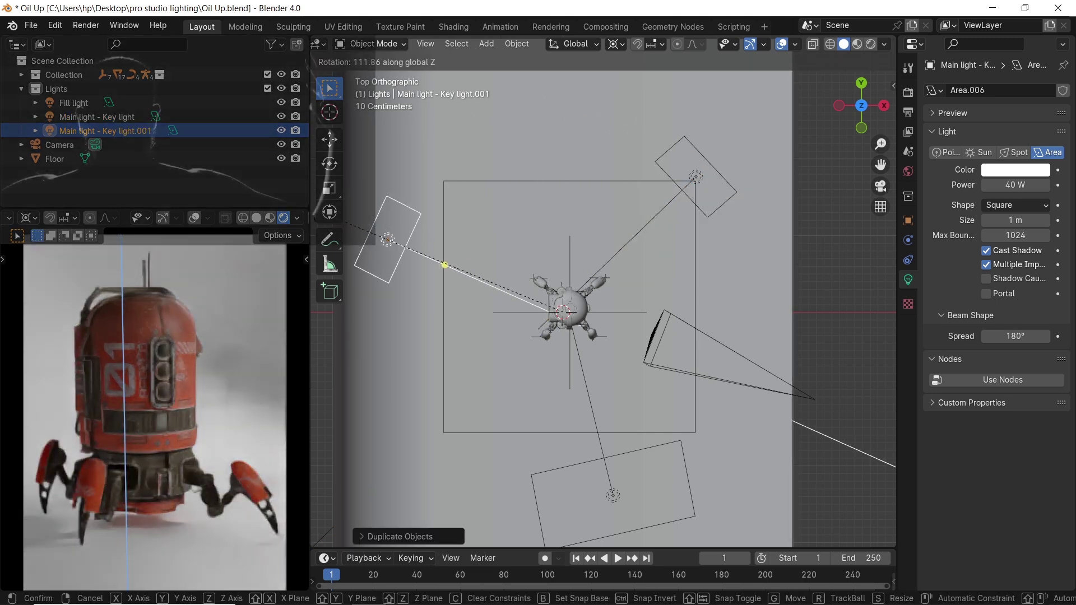
click(676, 318)
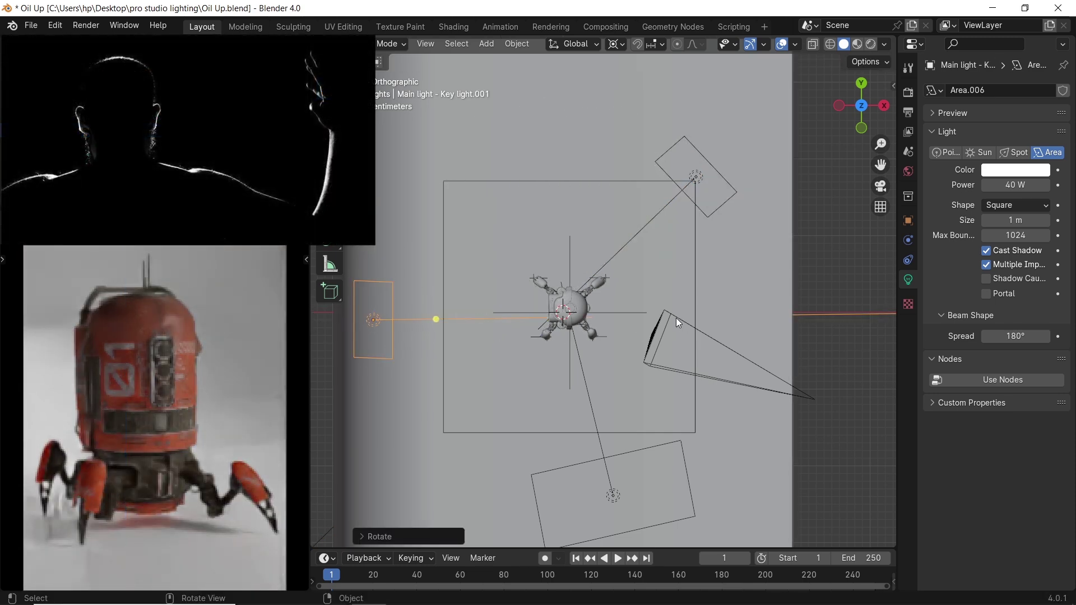
key(g)
click(661, 301)
middle_drag(662, 300, 614, 223)
key(g)
key(z)
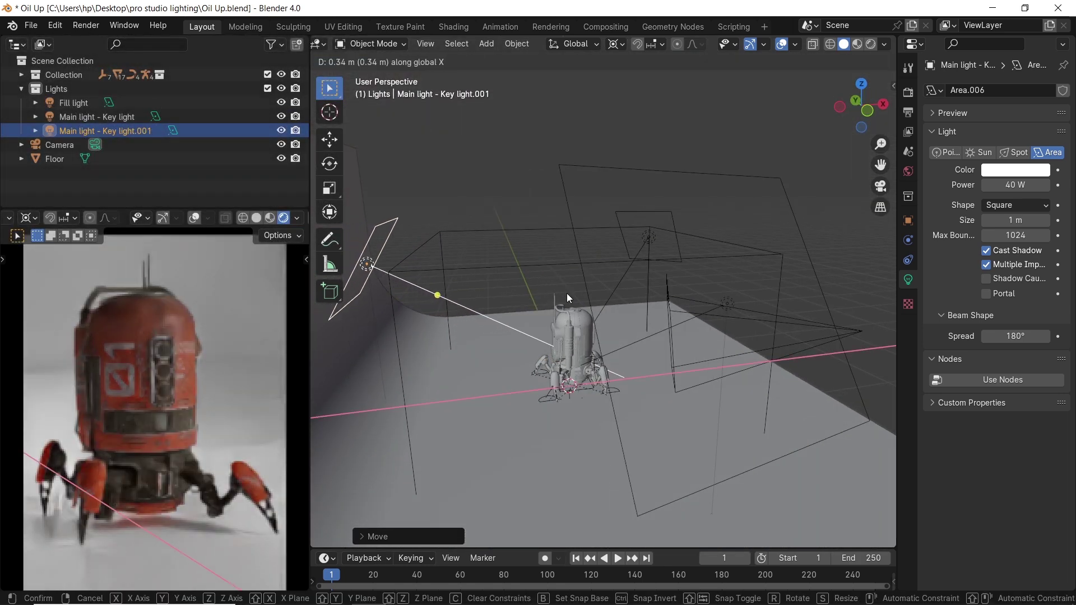
click(566, 294)
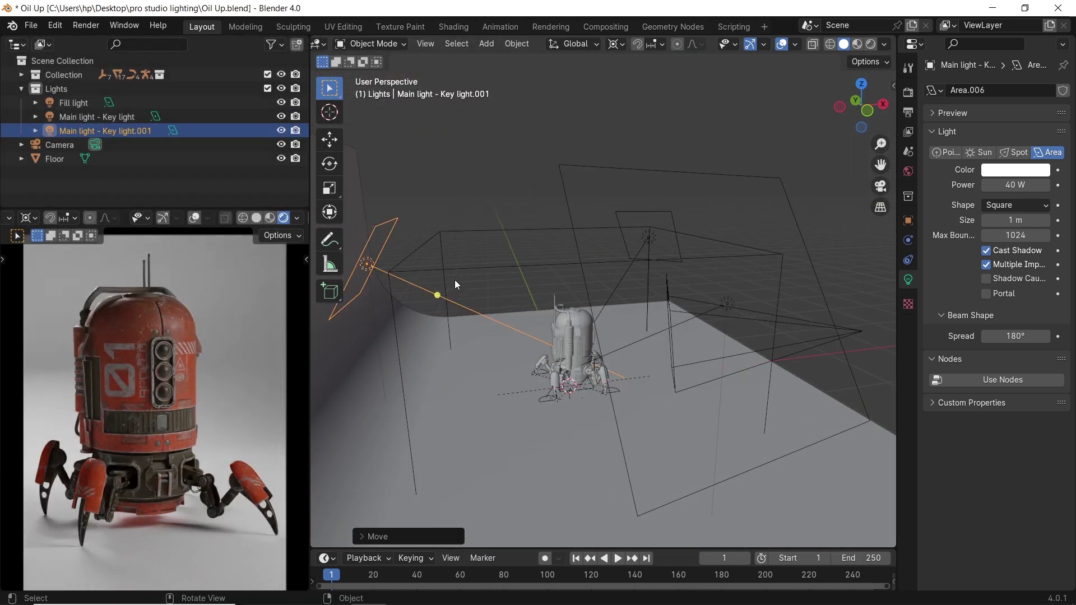
Rename the duplicated light to 'Rim light'.
double_click(140, 130)
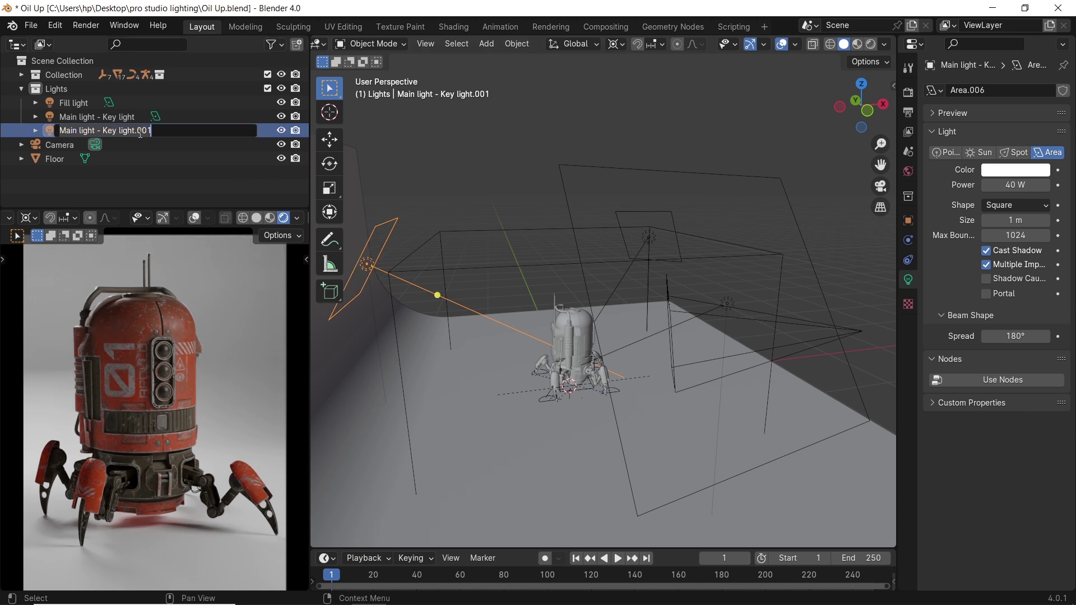
text(Rim light)
key(Return)
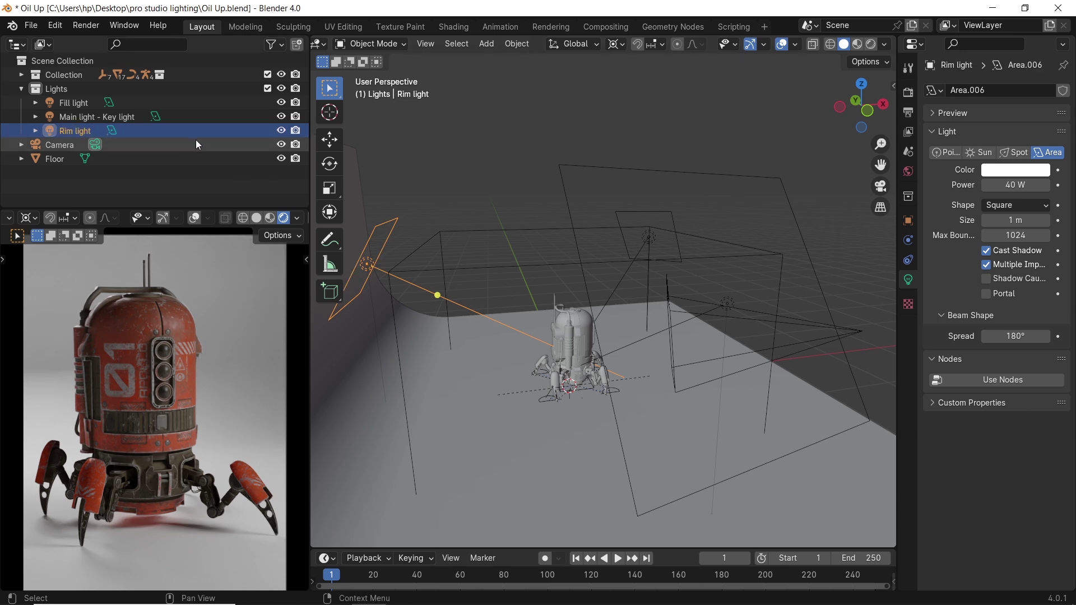
click(1010, 184)
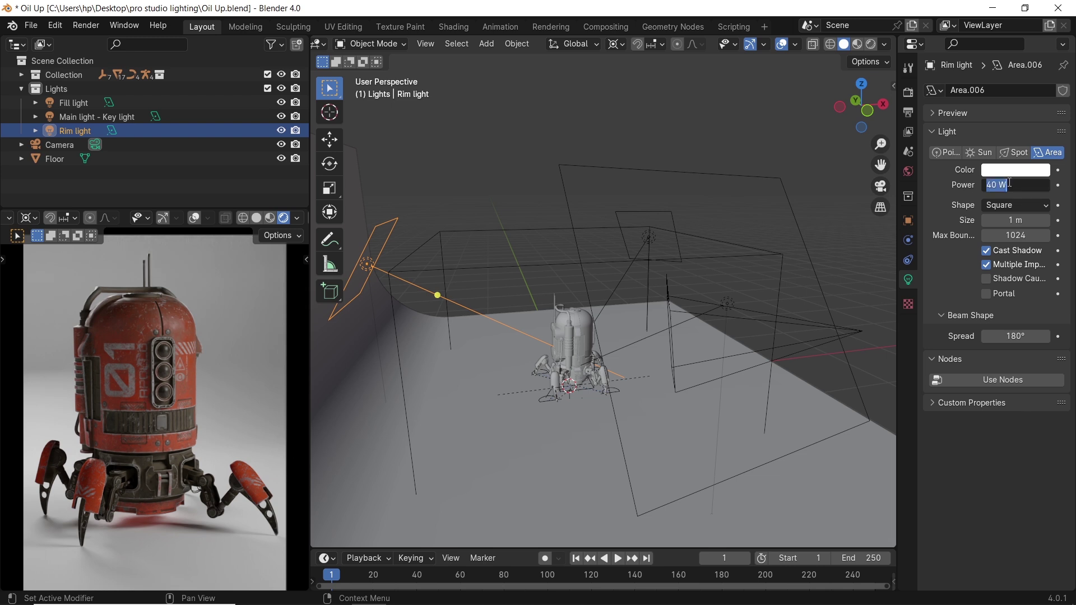
Set the Rim light's Power to 15 W and hide the Fill and key lights.
text(15)
key(Return)
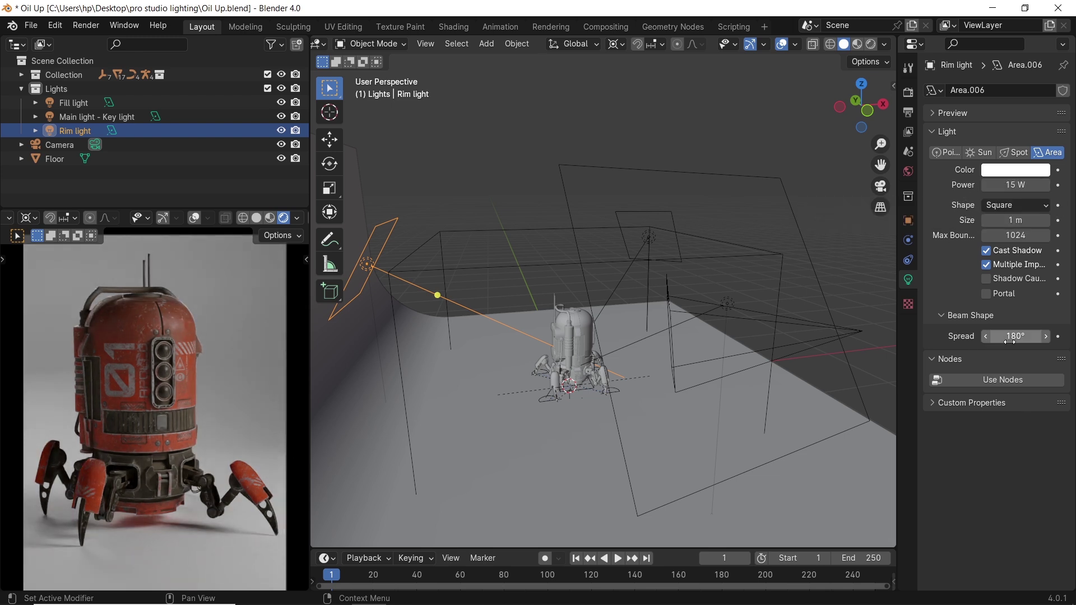
drag(281, 103, 281, 116)
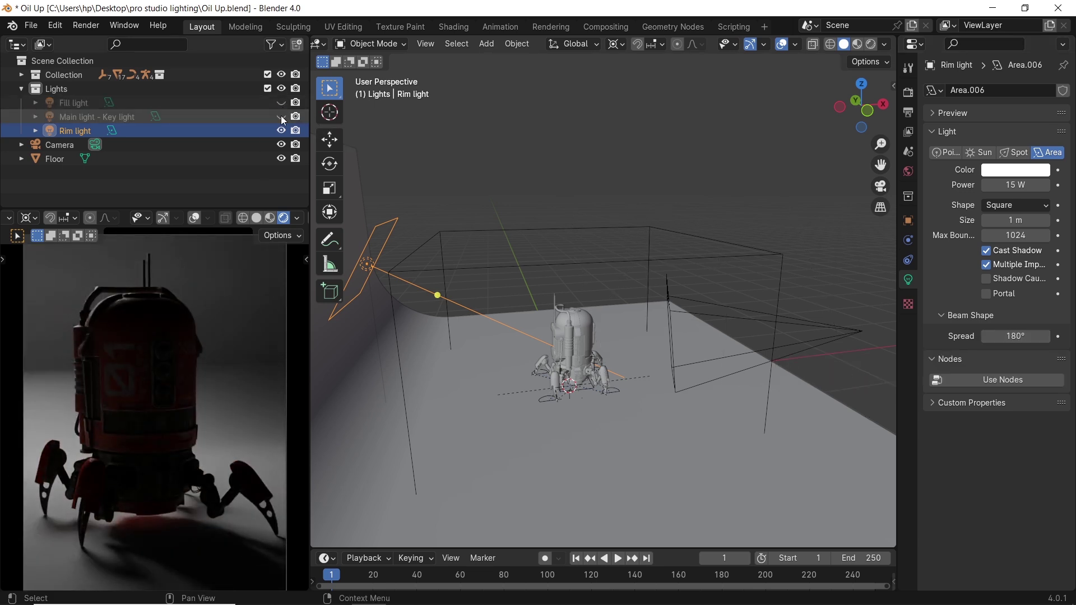
Widen the Rim light's spread from 80° to 100°, then show the key and Fill lights again.
double_click(1016, 336)
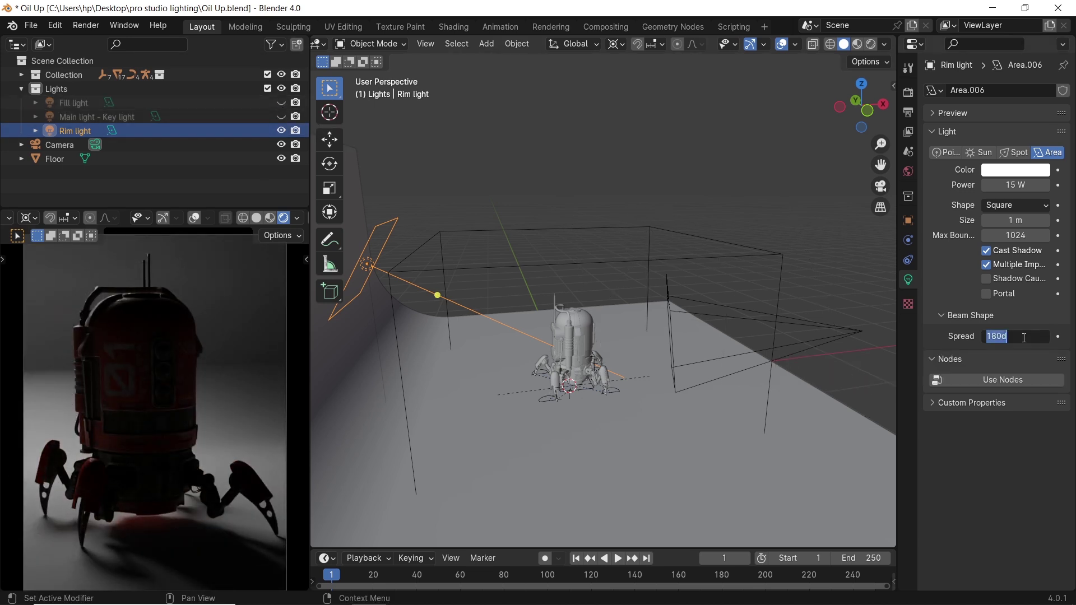
text(80)
key(Return)
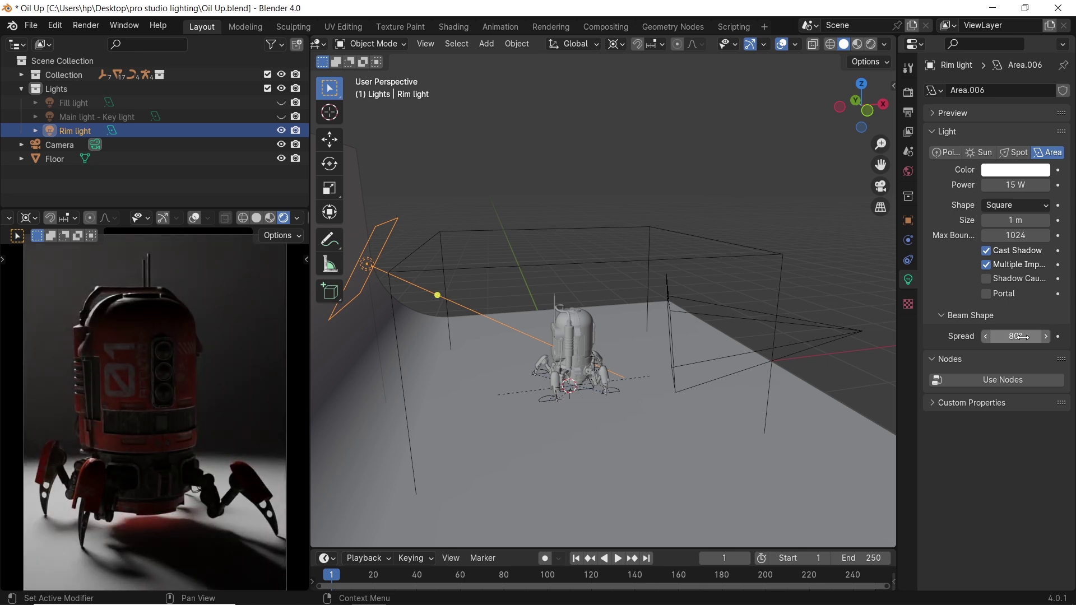
double_click(1015, 336)
text(100)
key(Return)
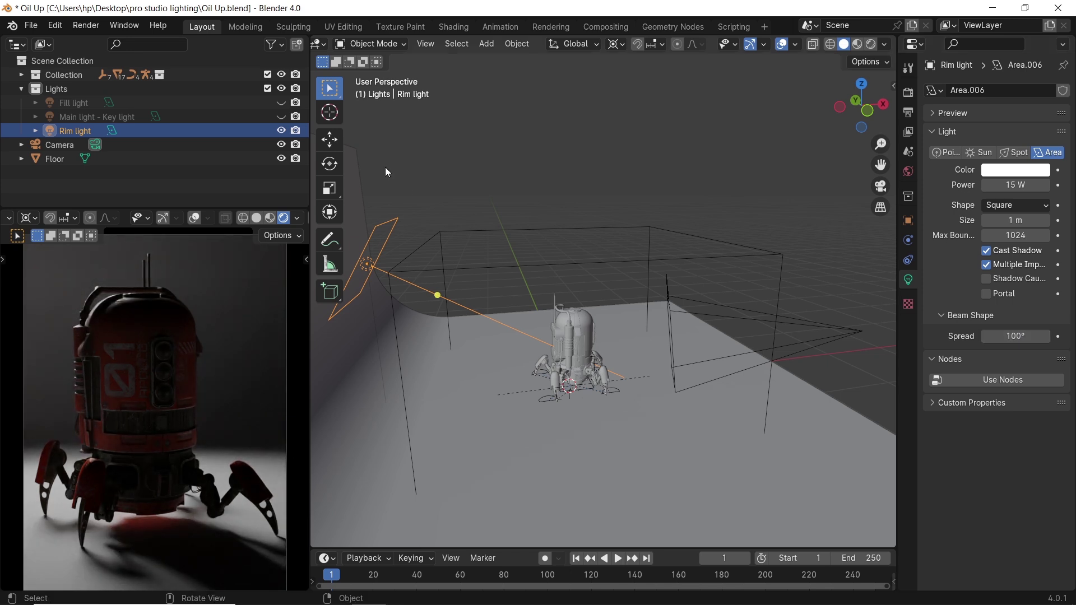
click(281, 116)
click(281, 102)
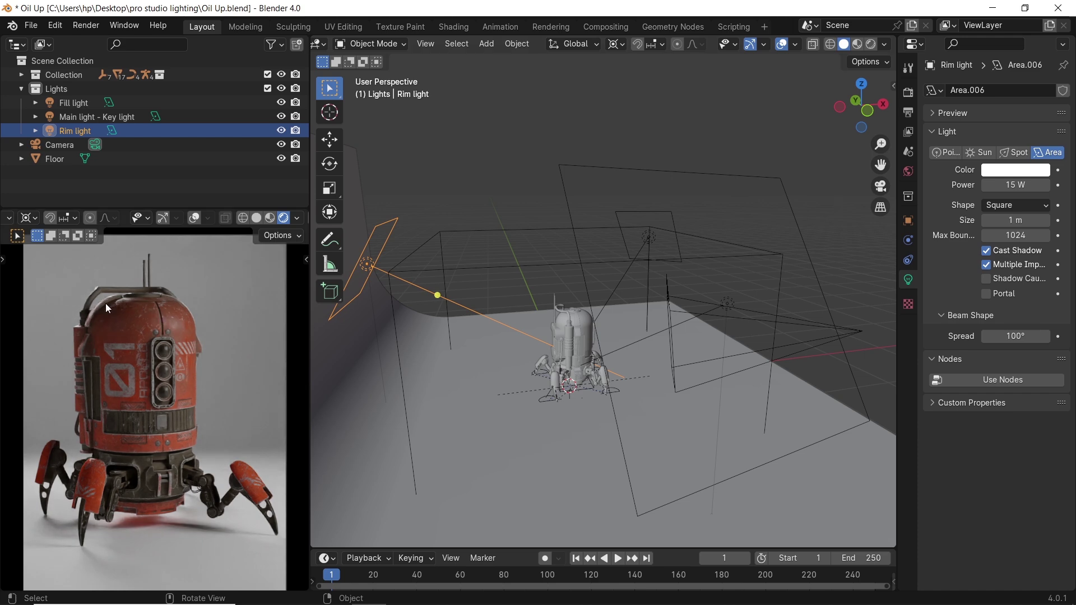
key(shift+a)
Add a new area light and raise it high above the robot.
click(618, 327)
key(g)
key(z)
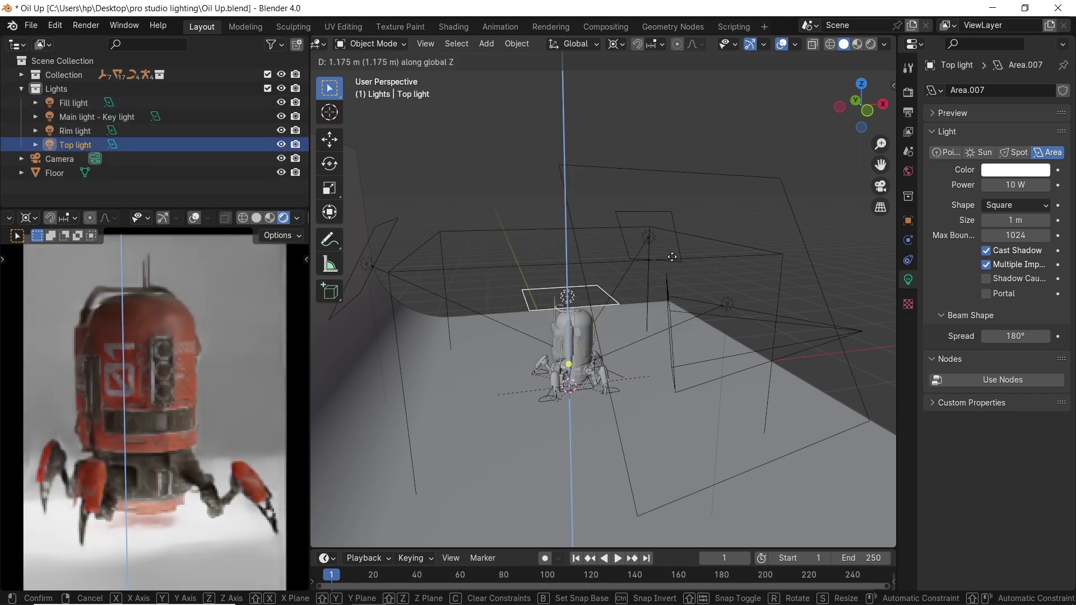
click(672, 112)
Give the top light 5 W power and 2 m size, previewing it alone before restoring the others.
click(1028, 187)
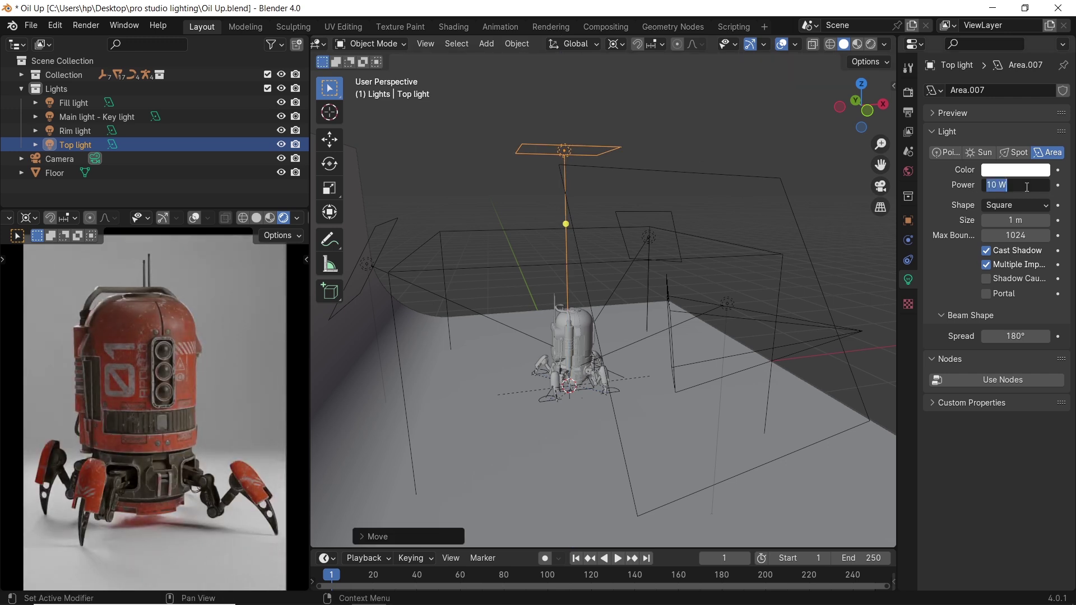
text(5)
key(Return)
click(1016, 220)
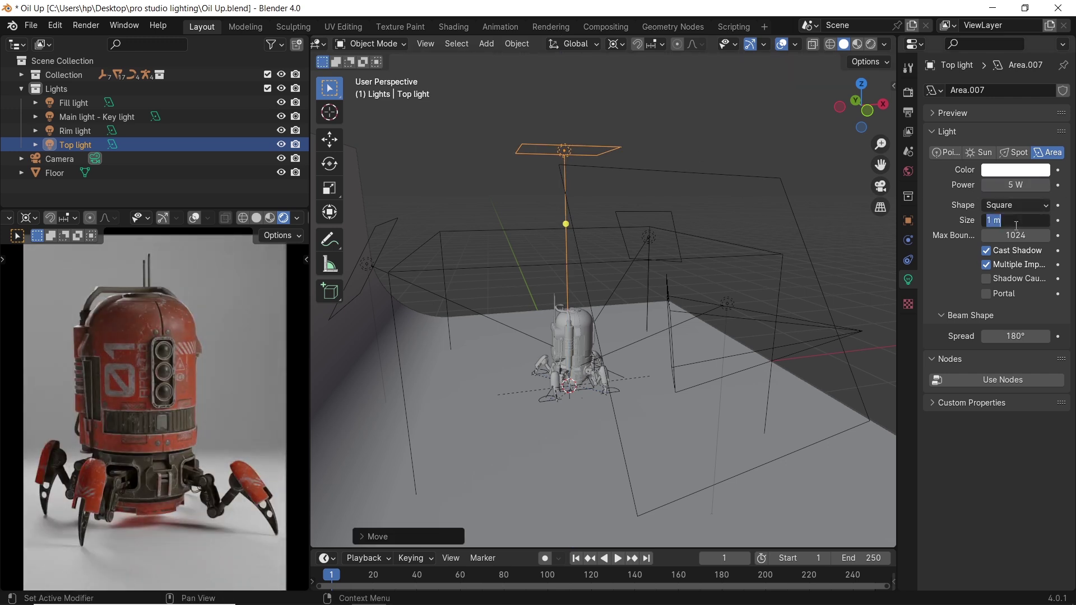
text(2)
key(Return)
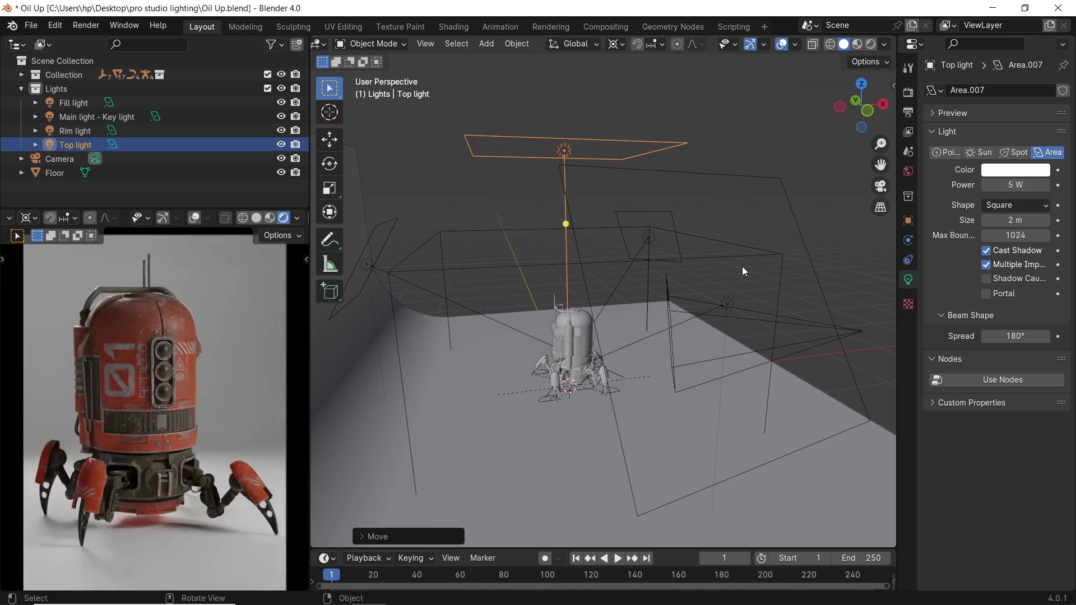
drag(282, 130, 280, 105)
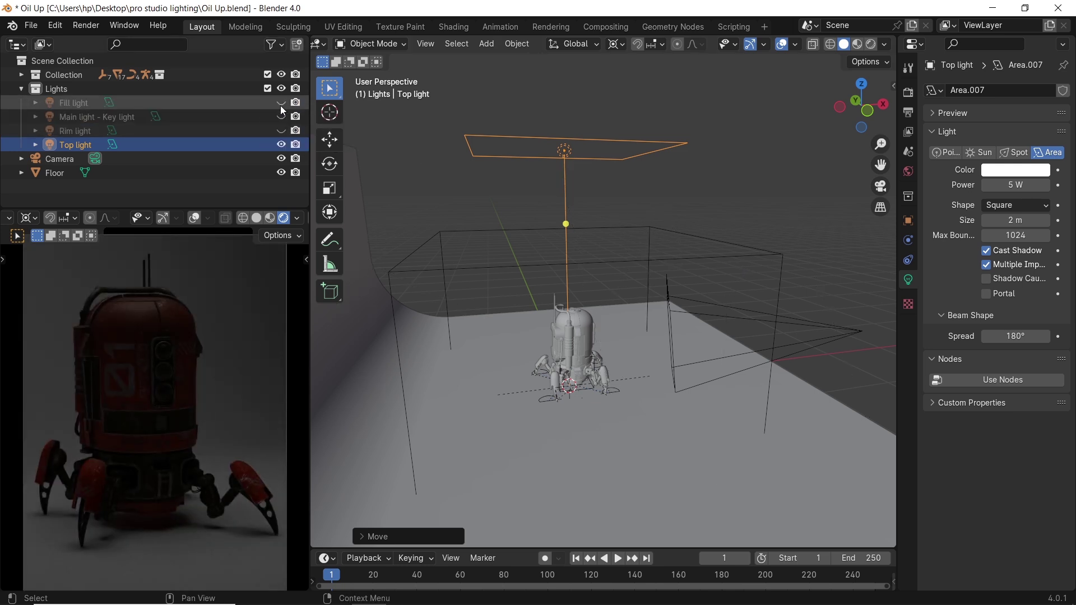
drag(280, 106, 277, 127)
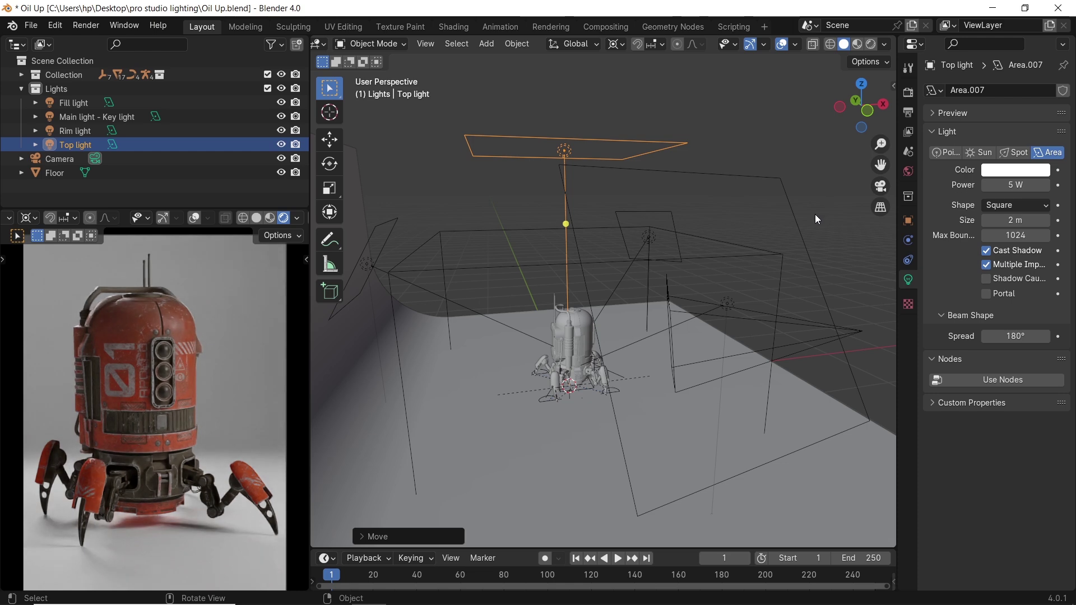
middle_drag(806, 298, 725, 204)
Select the Floor and set its material's Base Color to a vivid orange.
click(724, 204)
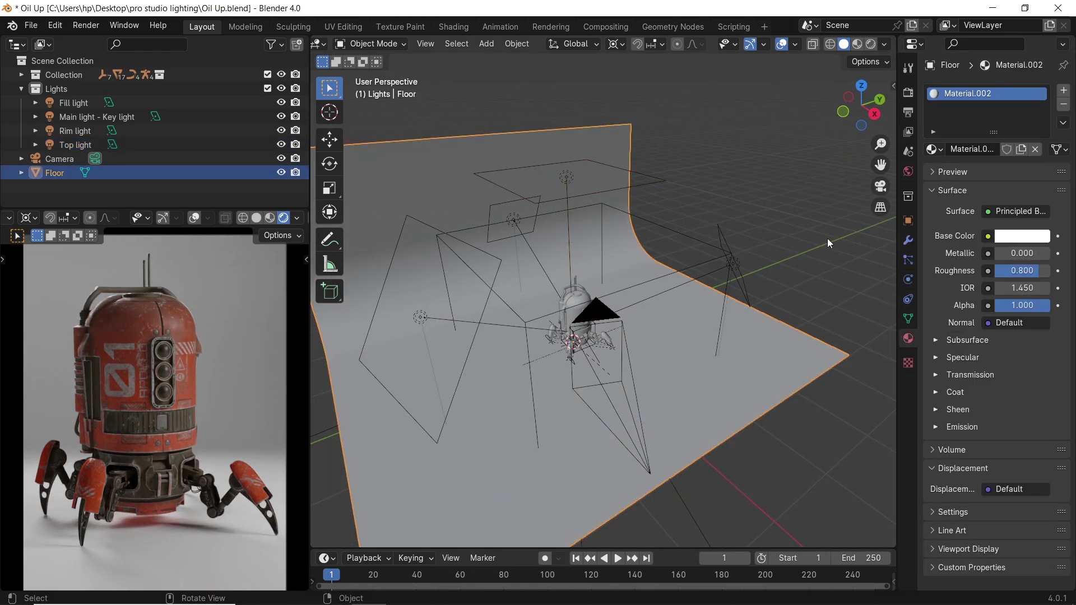
click(1021, 236)
drag(1038, 263, 1040, 344)
drag(933, 353, 929, 357)
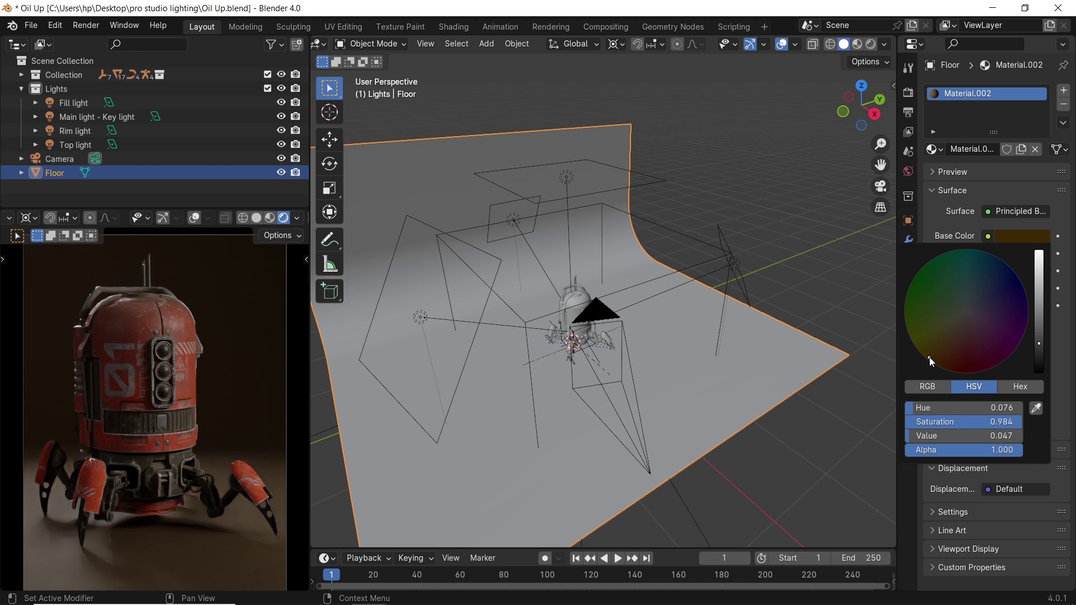
drag(964, 435, 1003, 435)
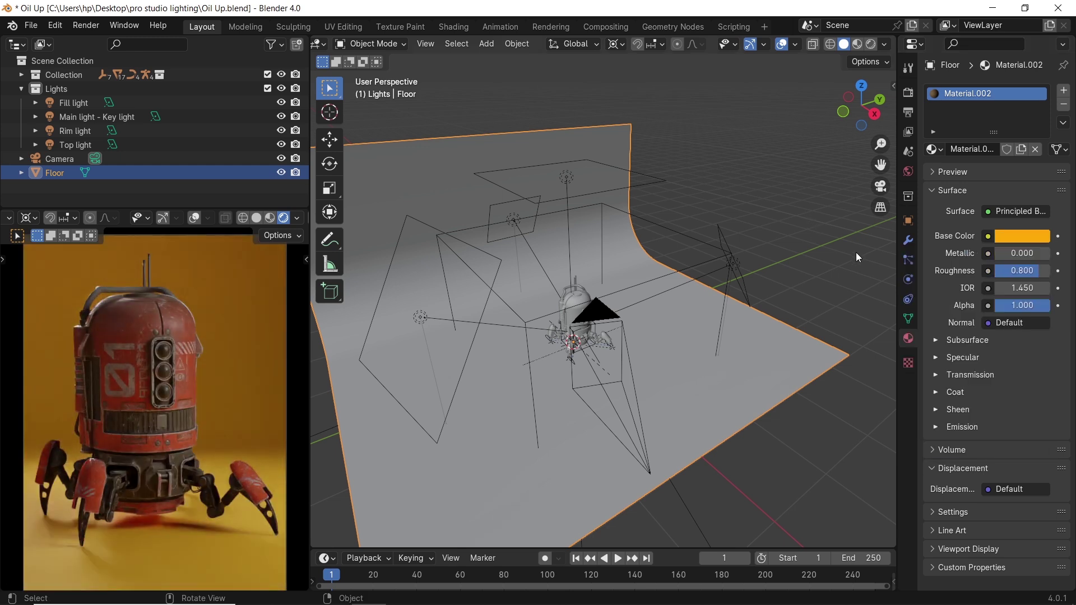